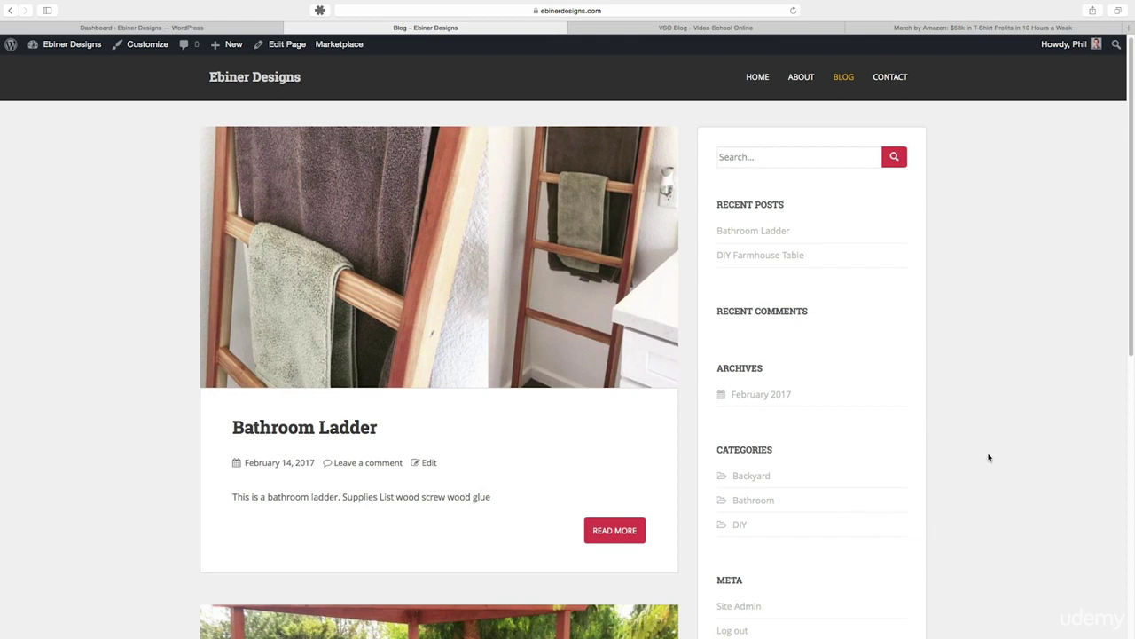
Switch to the Side Hustle Nation article and examine the search field and free-report sign-up at the start of its sidebar
click(925, 27)
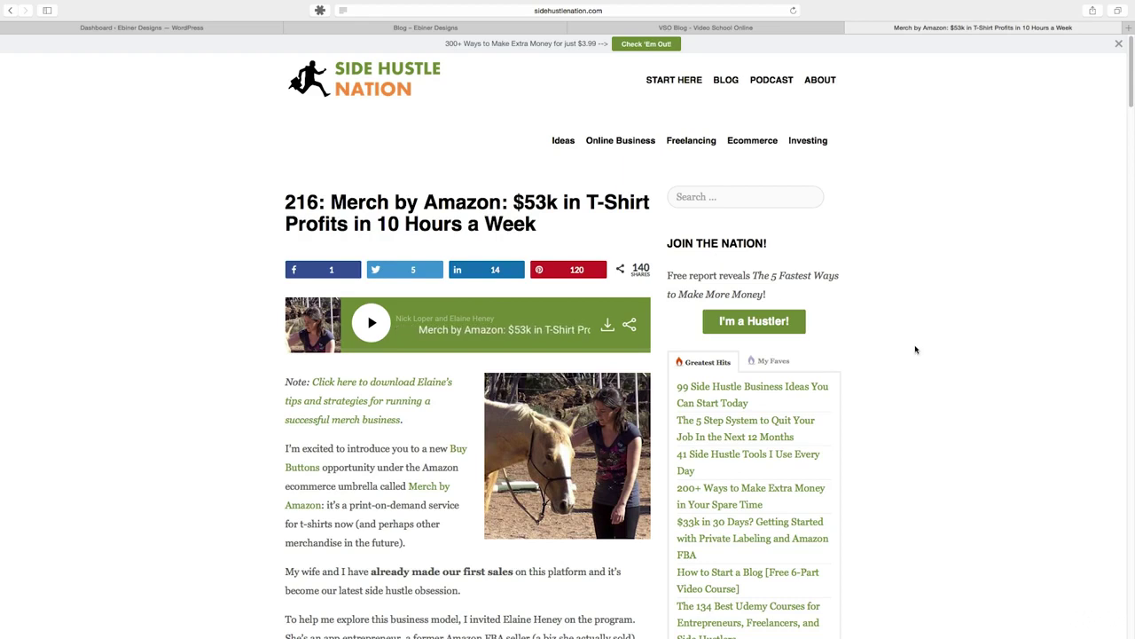
scroll(935, 350, down, 1)
scroll(935, 350, down, 2)
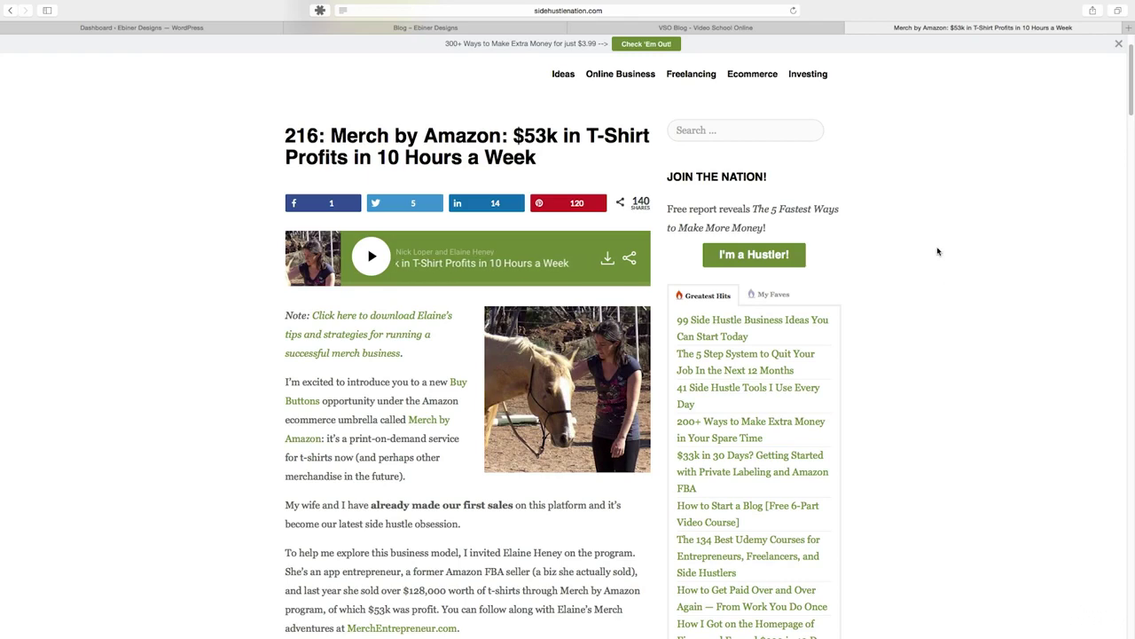
scroll(932, 253, down, 3)
scroll(937, 256, down, 1)
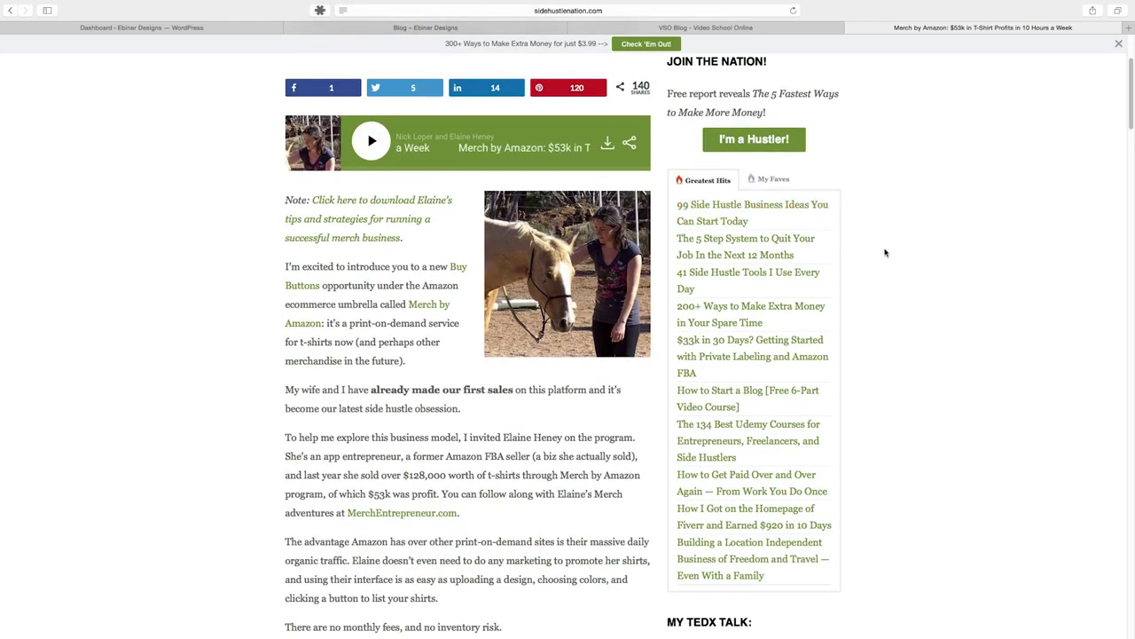
scroll(869, 215, up, 1)
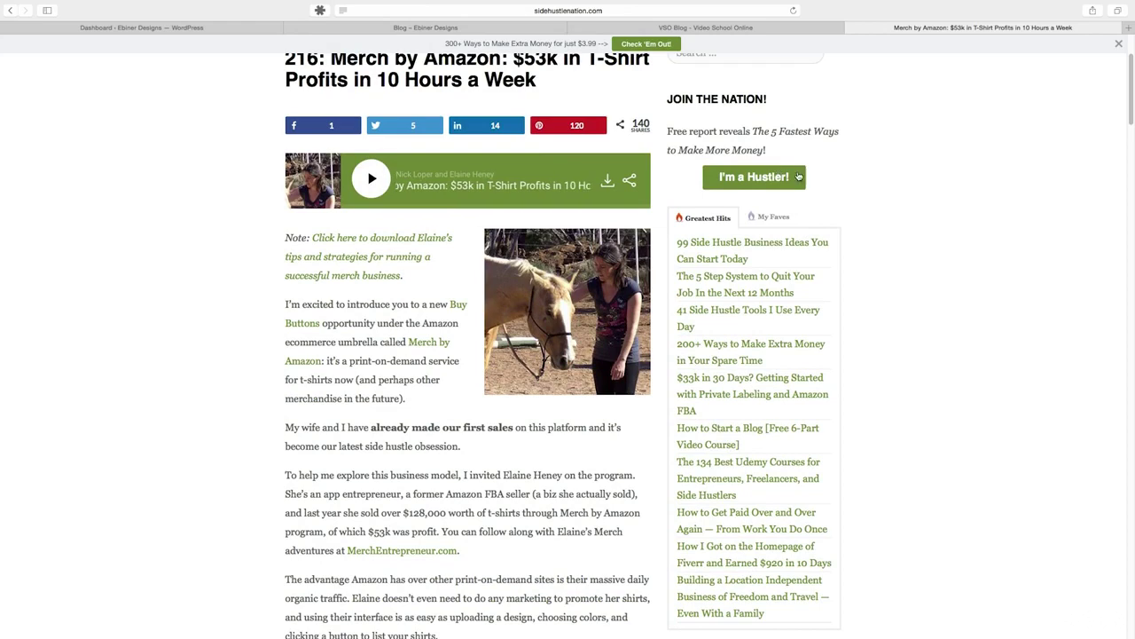
scroll(894, 148, up, 4)
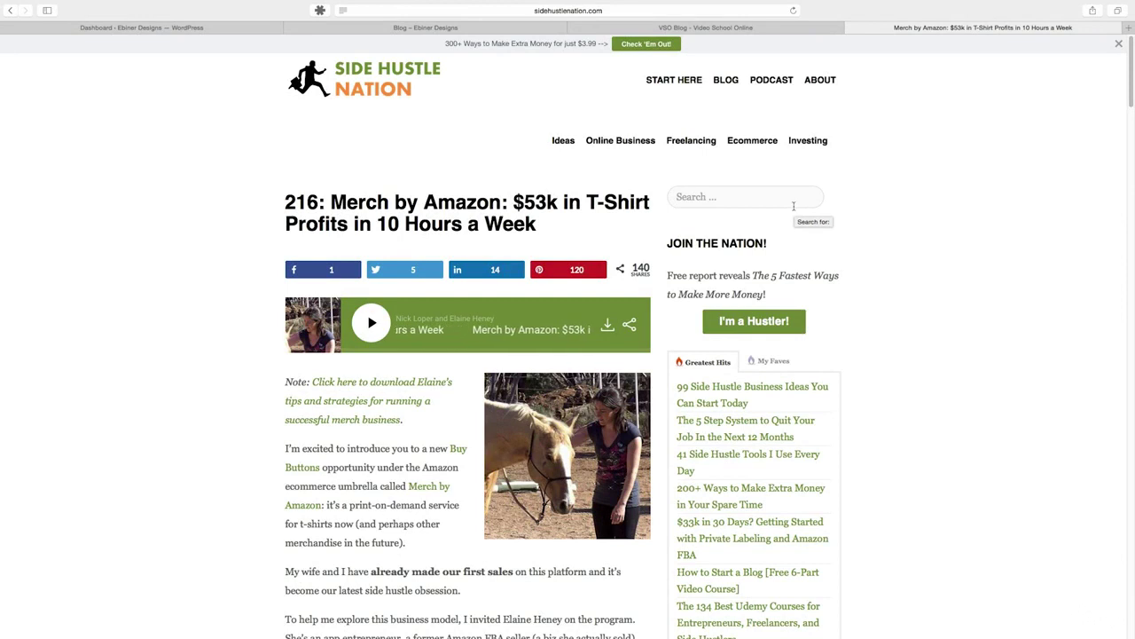
mouse_move(710, 165)
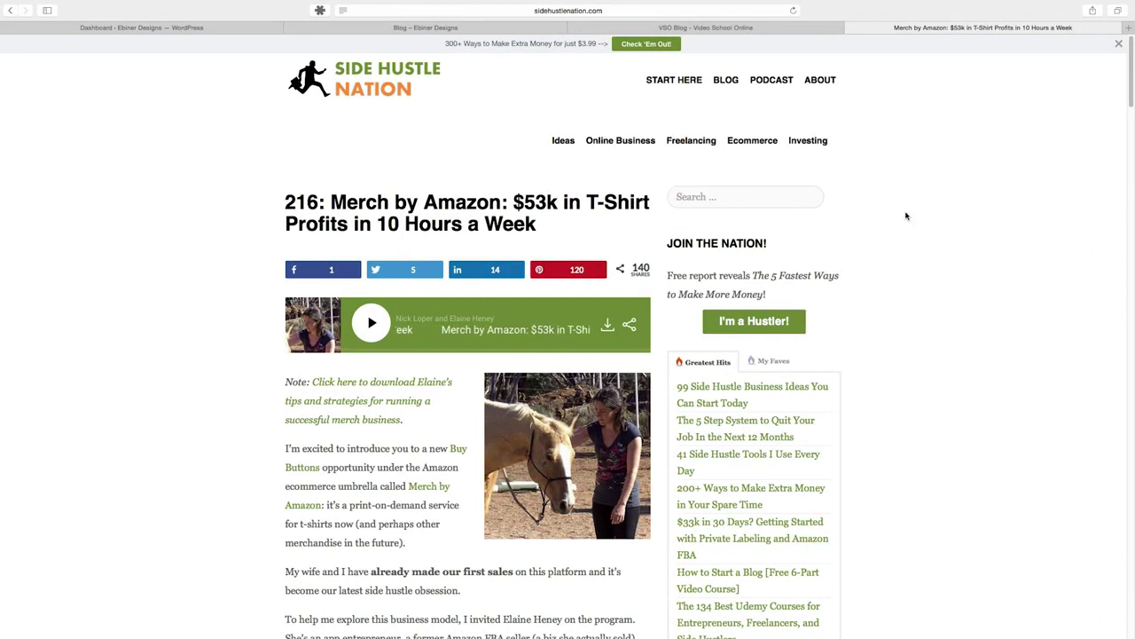
Examine the rest of the article's sidebar, including the Greatest Hits and My Faves lists, TEDx video, Facebook box, category links and banners
scroll(931, 246, down, 2)
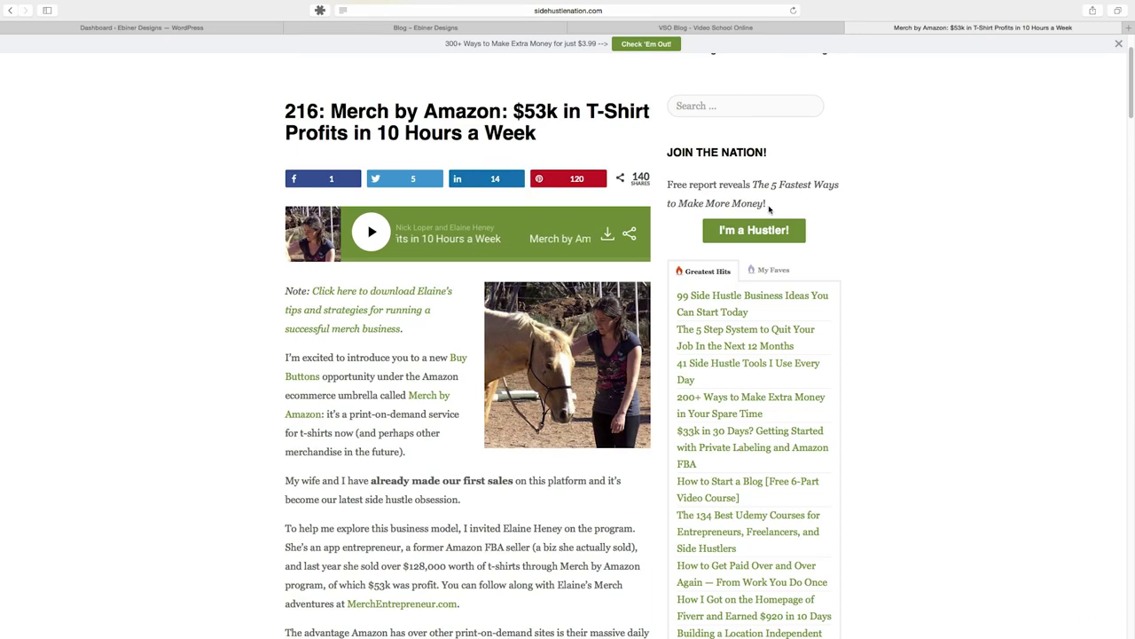
scroll(856, 212, down, 3)
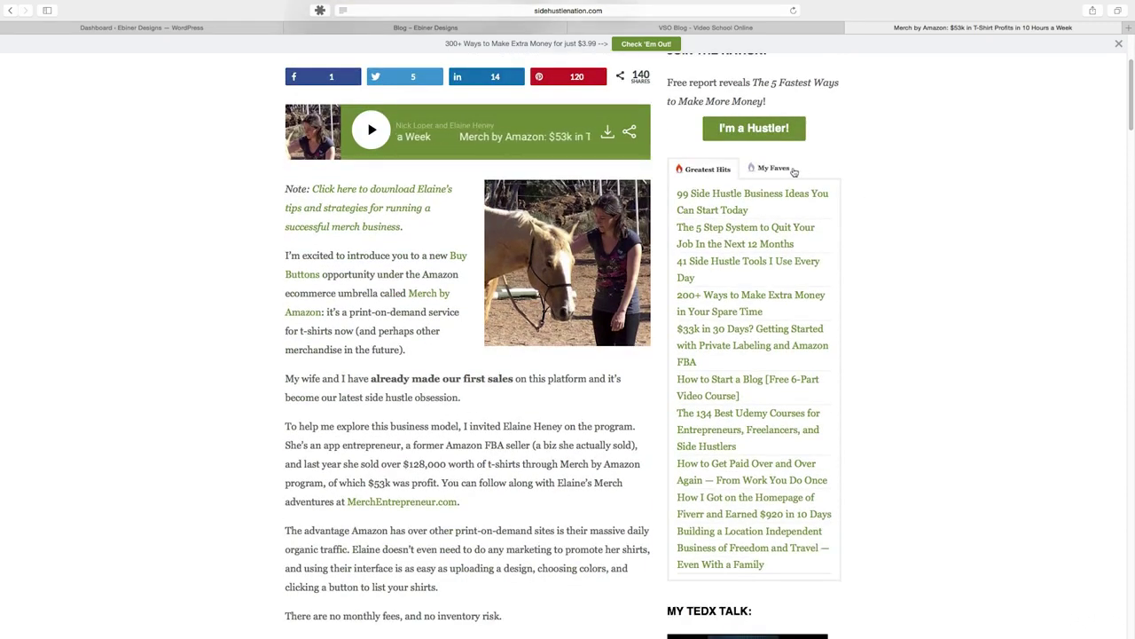
click(773, 169)
click(720, 170)
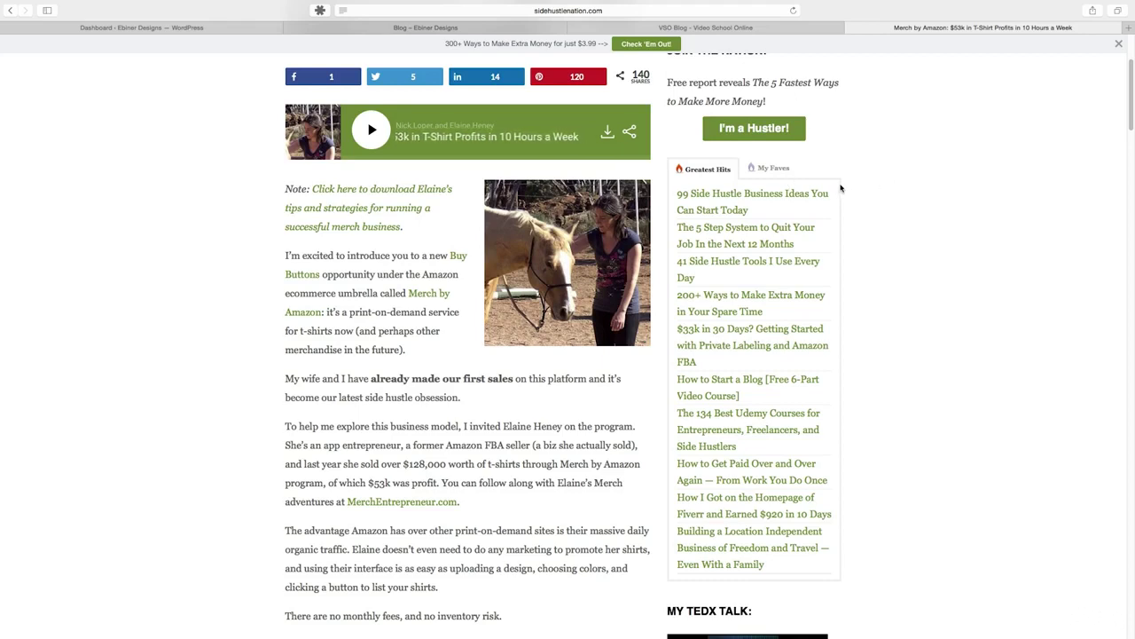
scroll(883, 179, down, 1)
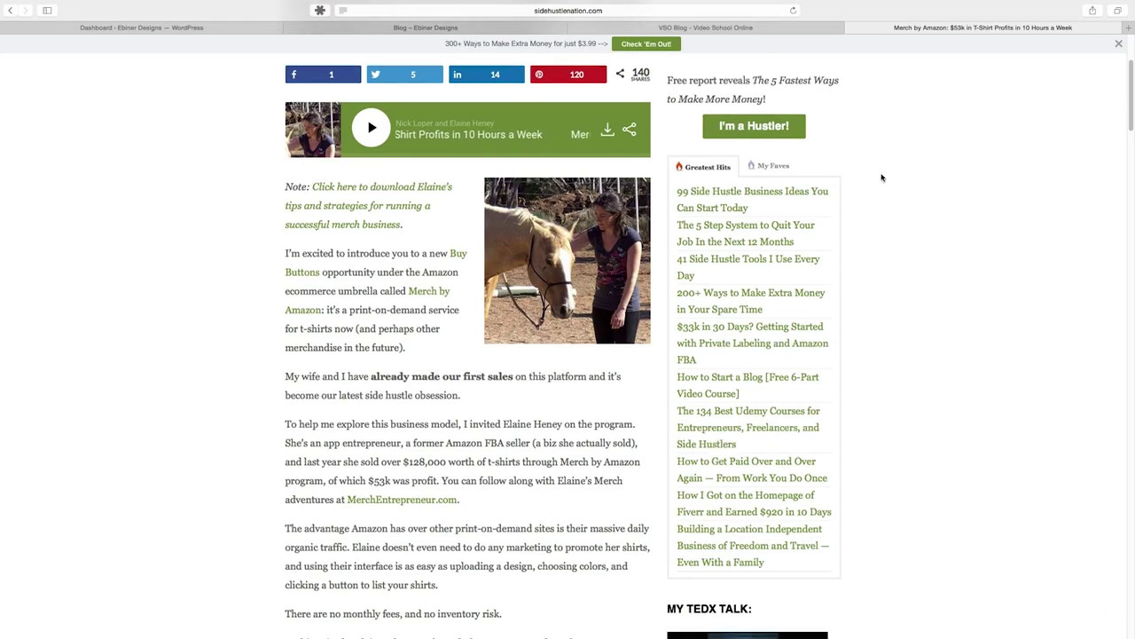
scroll(882, 179, down, 5)
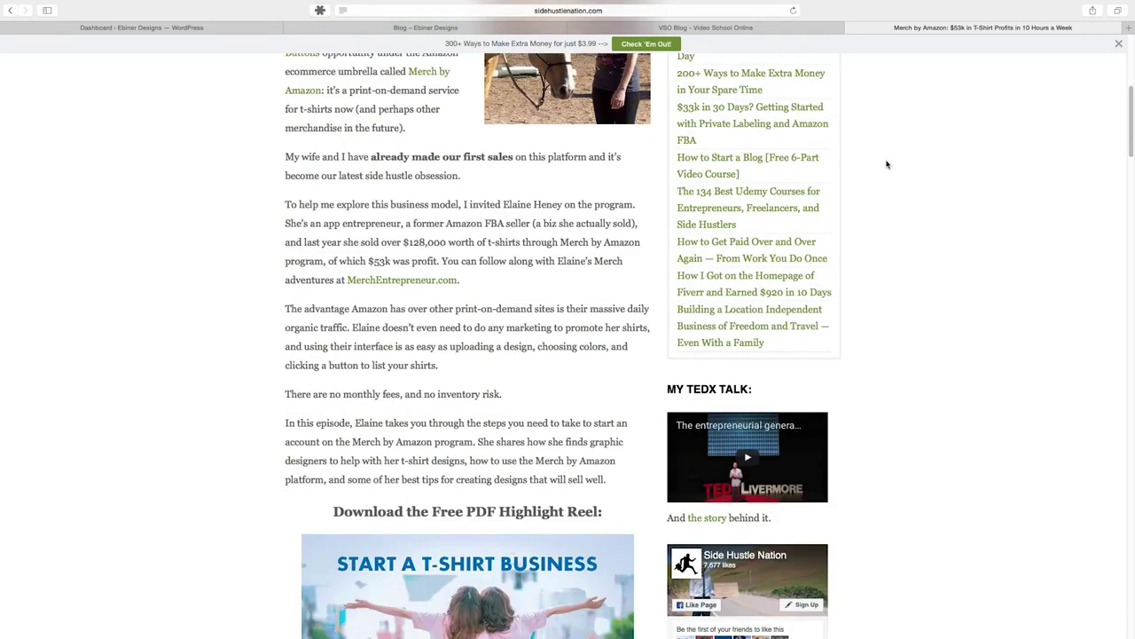
scroll(918, 357, down, 5)
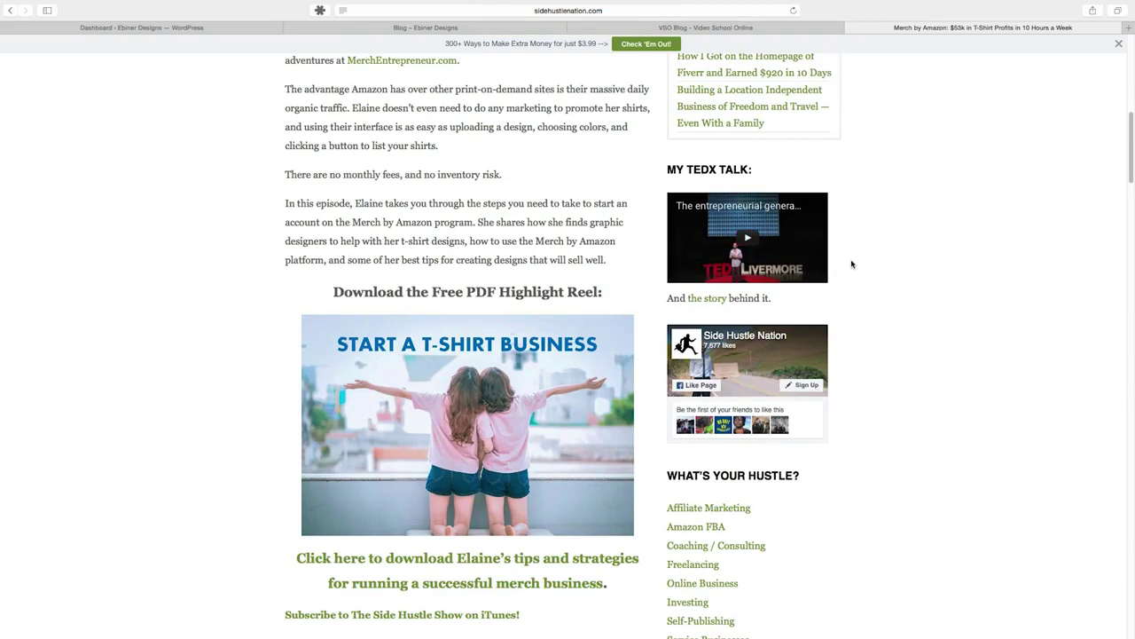
scroll(920, 264, down, 8)
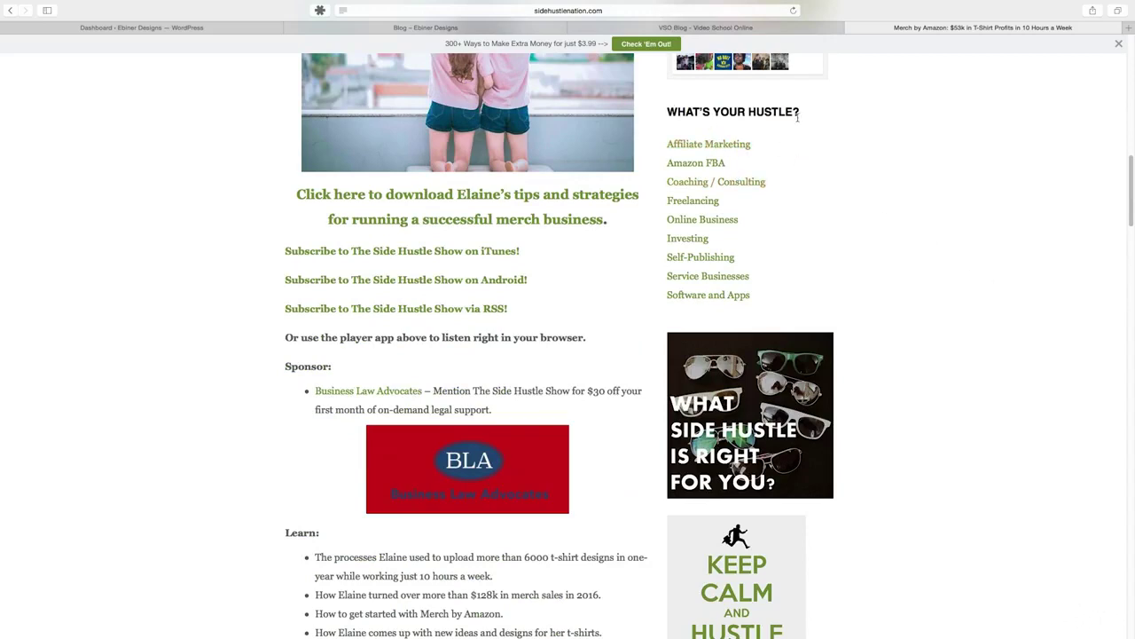
scroll(879, 249, down, 5)
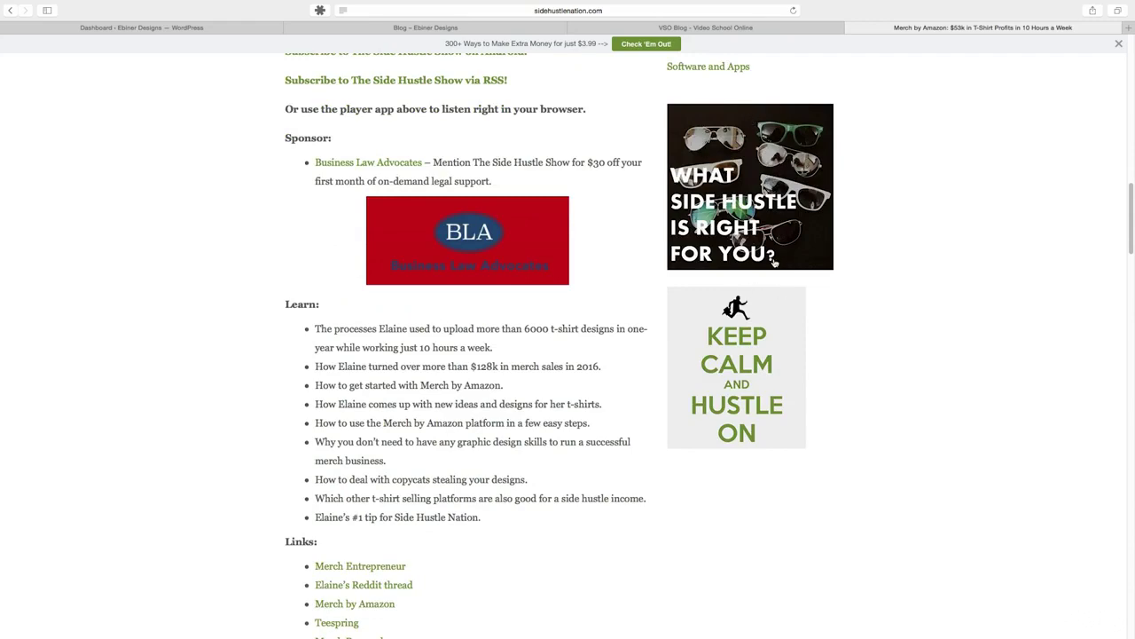
scroll(886, 280, up, 20)
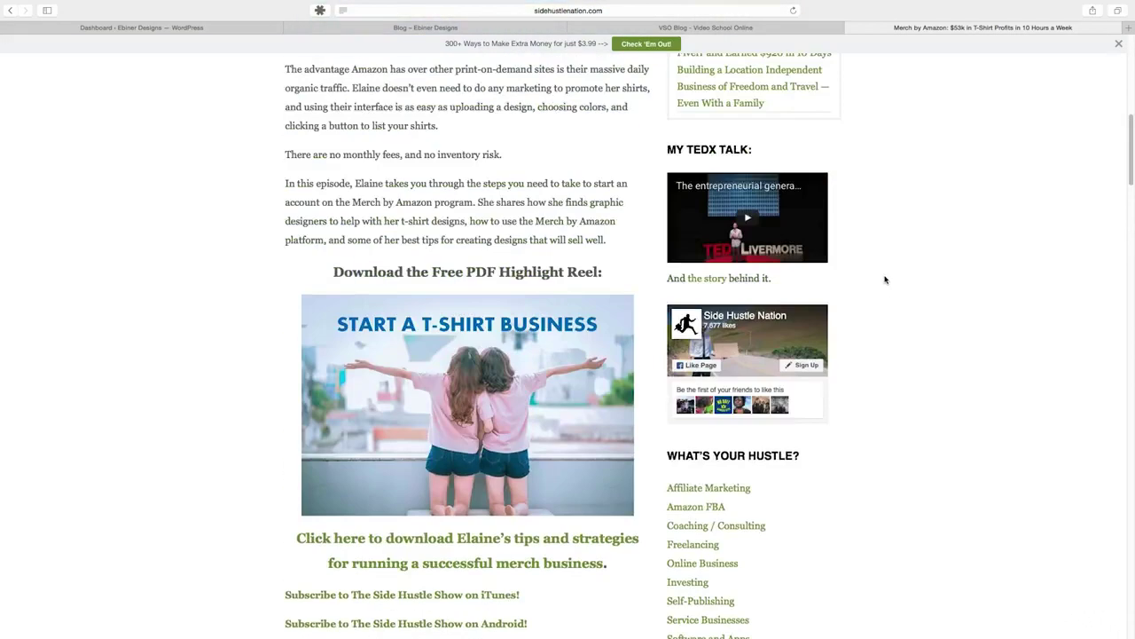
Switch to the Video School Online blog and examine its sidebar's Free Guide form, Facebook box and Most Popular Posts links
click(731, 29)
scroll(933, 286, up, 4)
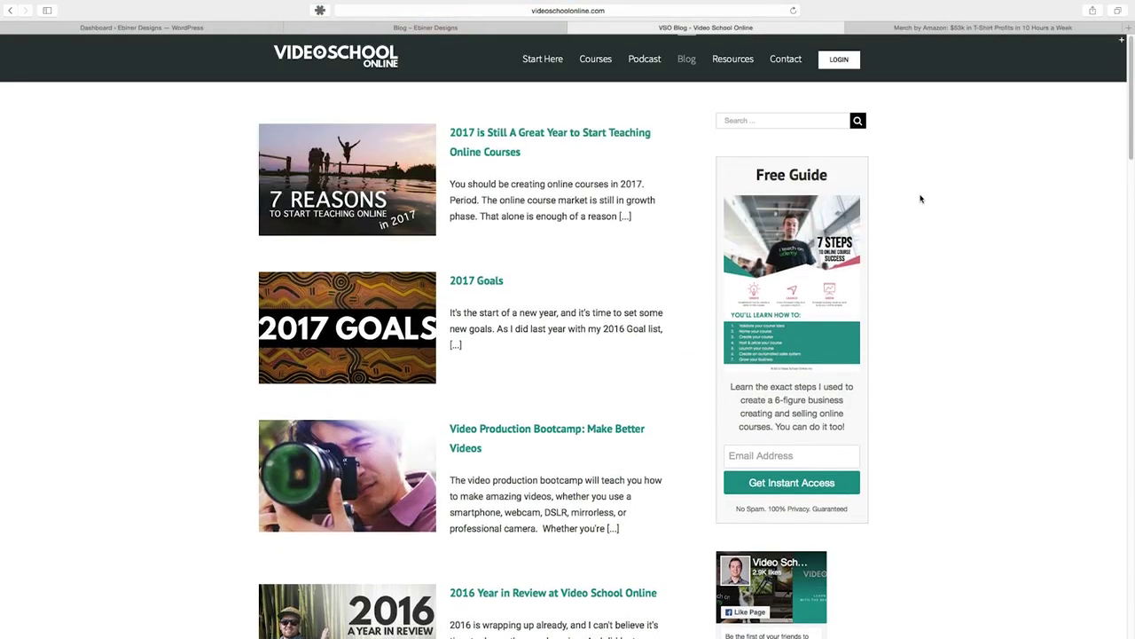
scroll(936, 230, down, 1)
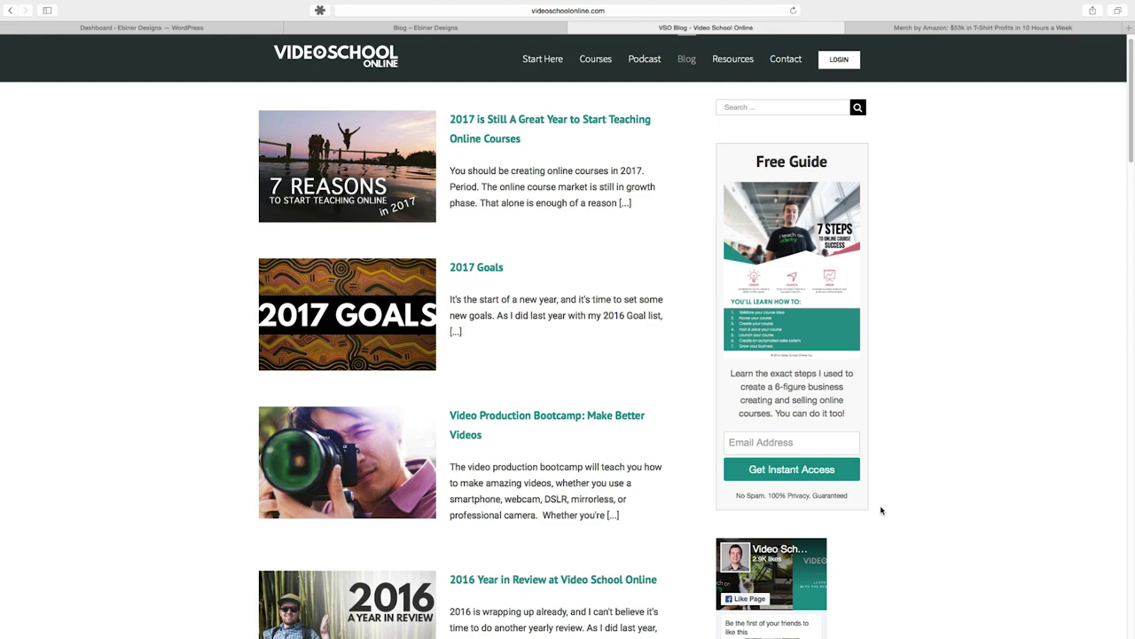
scroll(879, 509, down, 5)
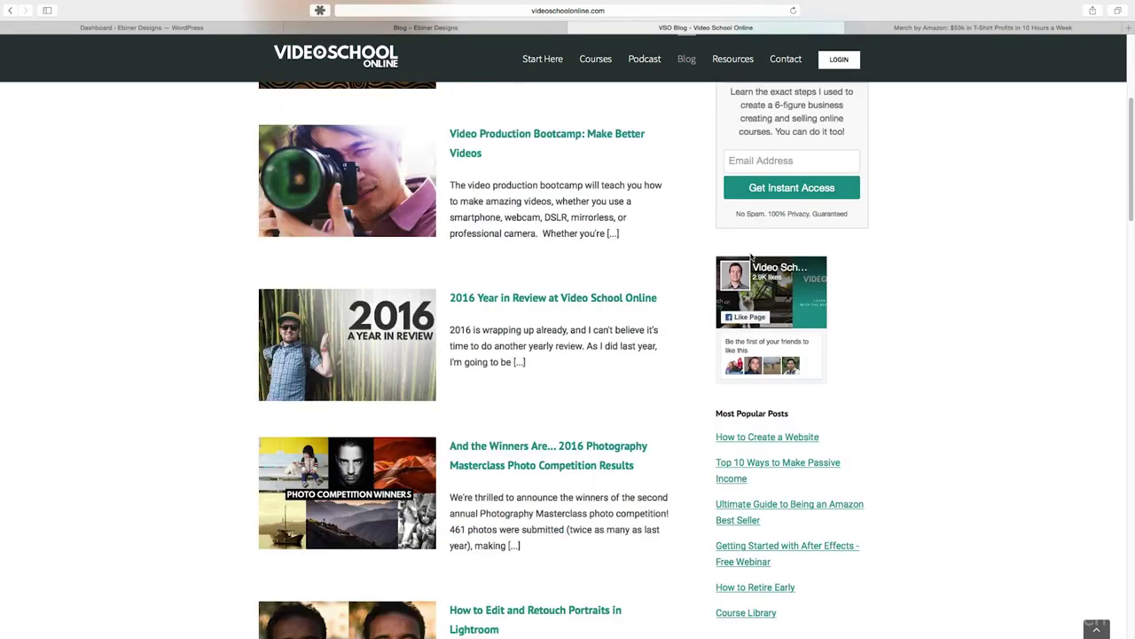
scroll(972, 367, down, 3)
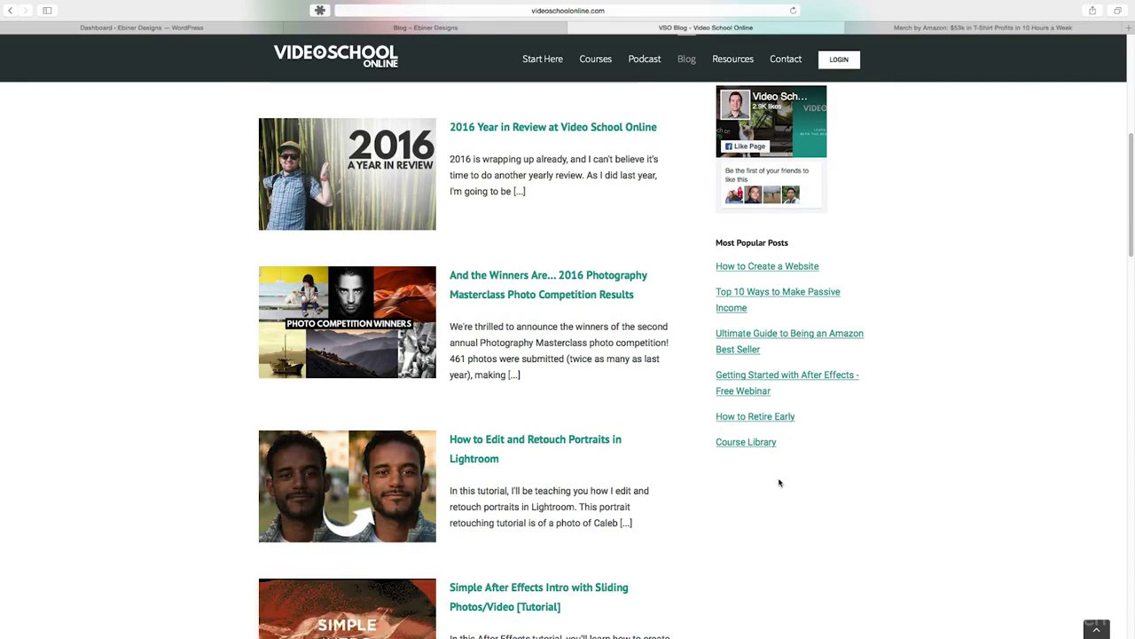
scroll(824, 502, up, 1)
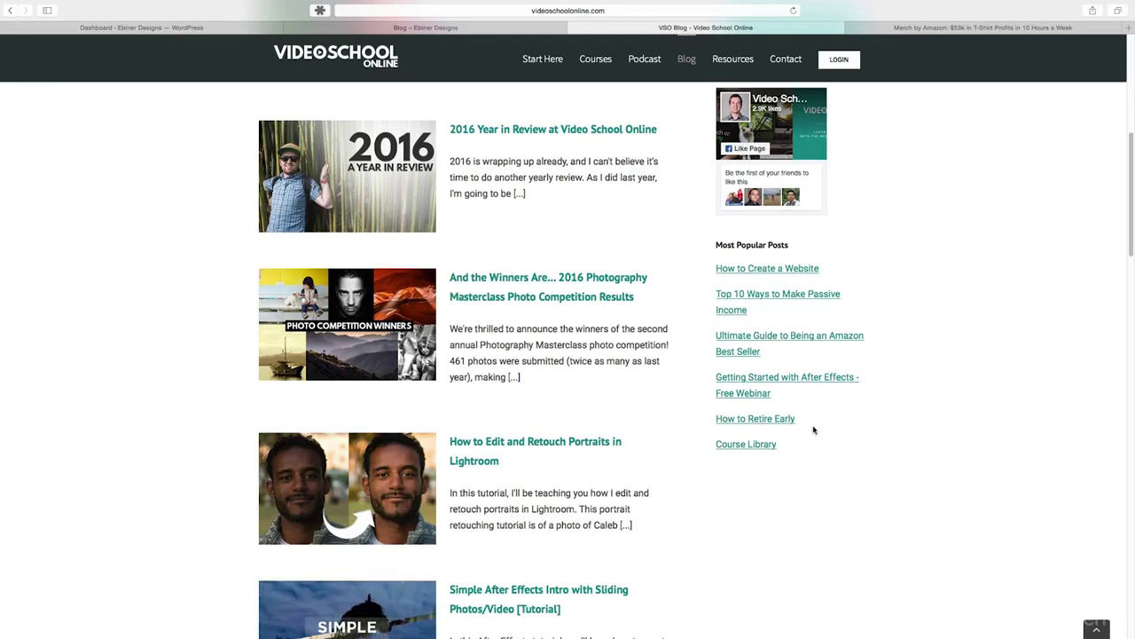
scroll(810, 431, up, 5)
Return to the Ebiner Designs site and open the Widgets settings in its WordPress dashboard
click(339, 27)
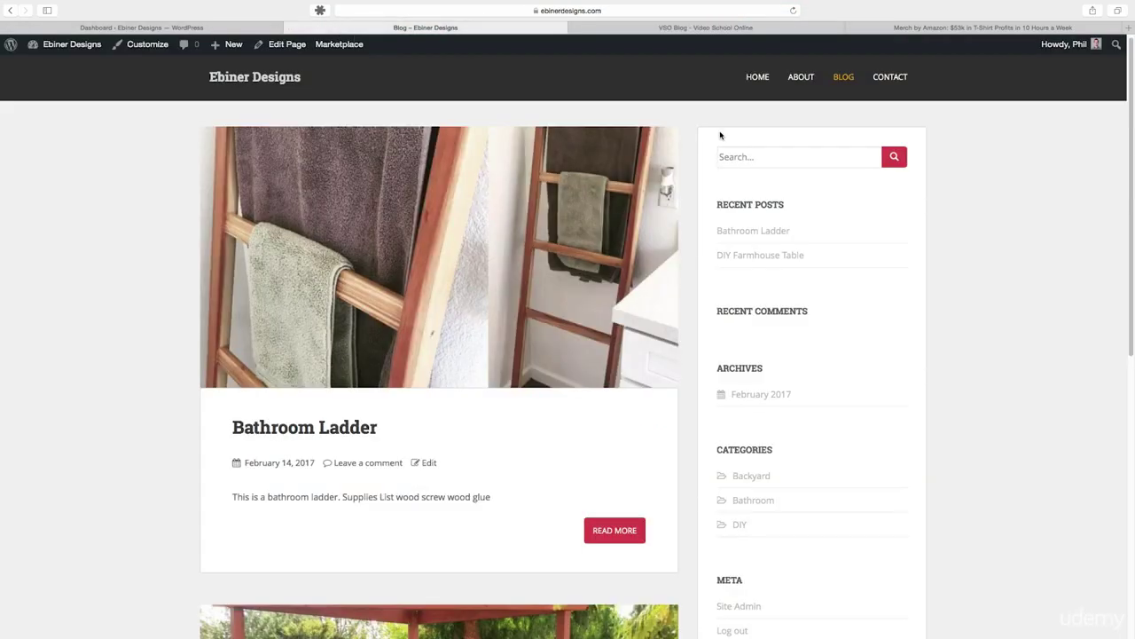
click(209, 27)
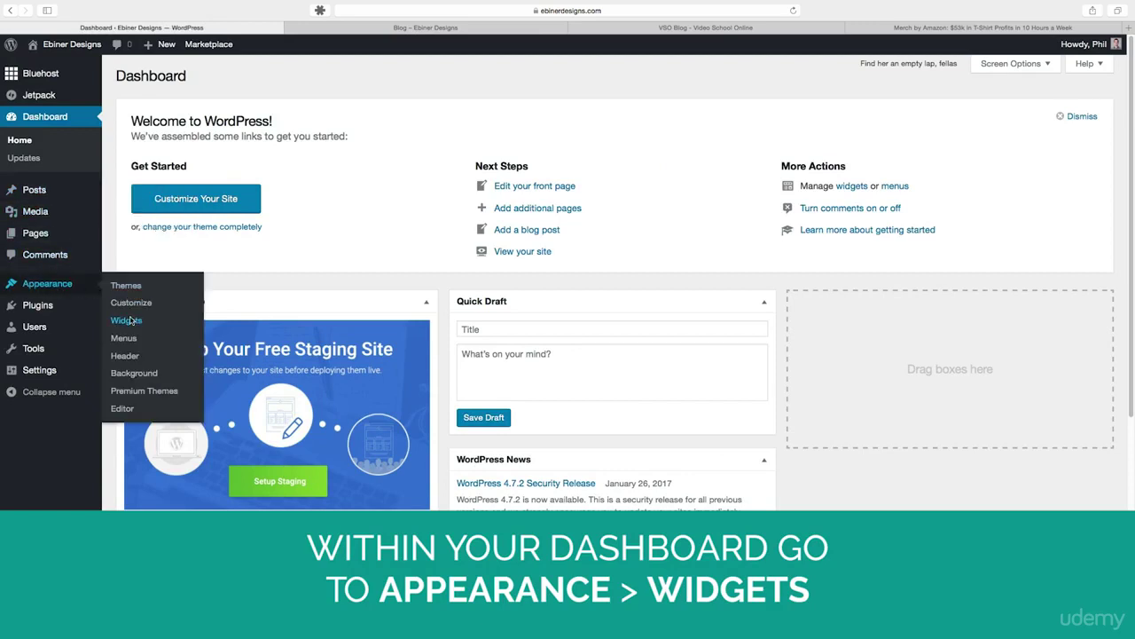
click(142, 321)
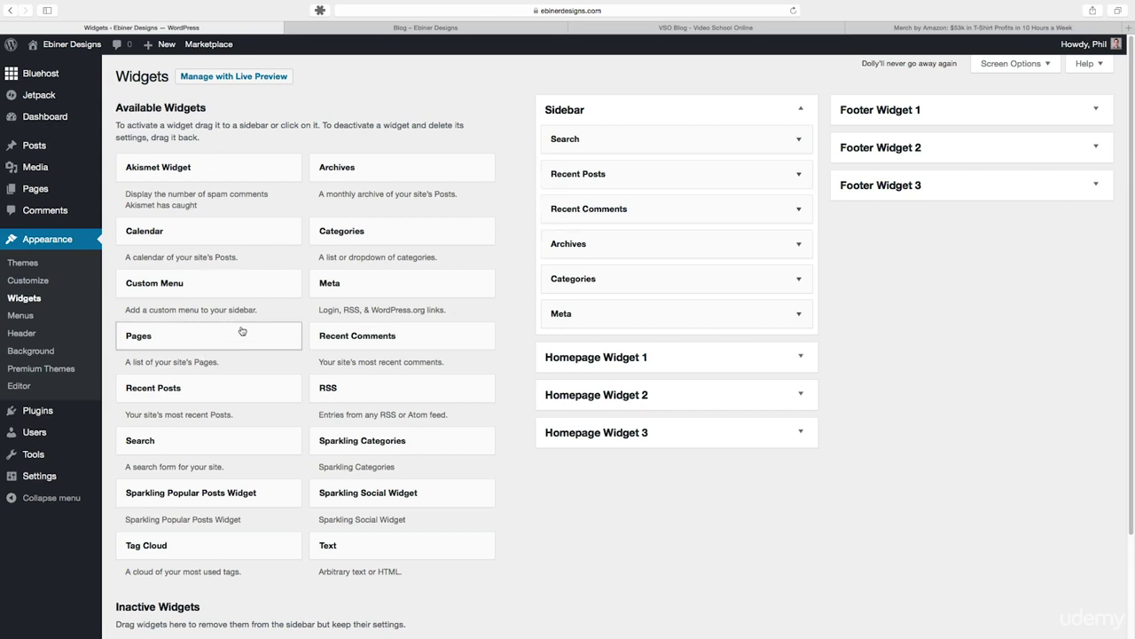
Delete the Meta and Categories widgets from the Sidebar area
scroll(269, 321, down, 1)
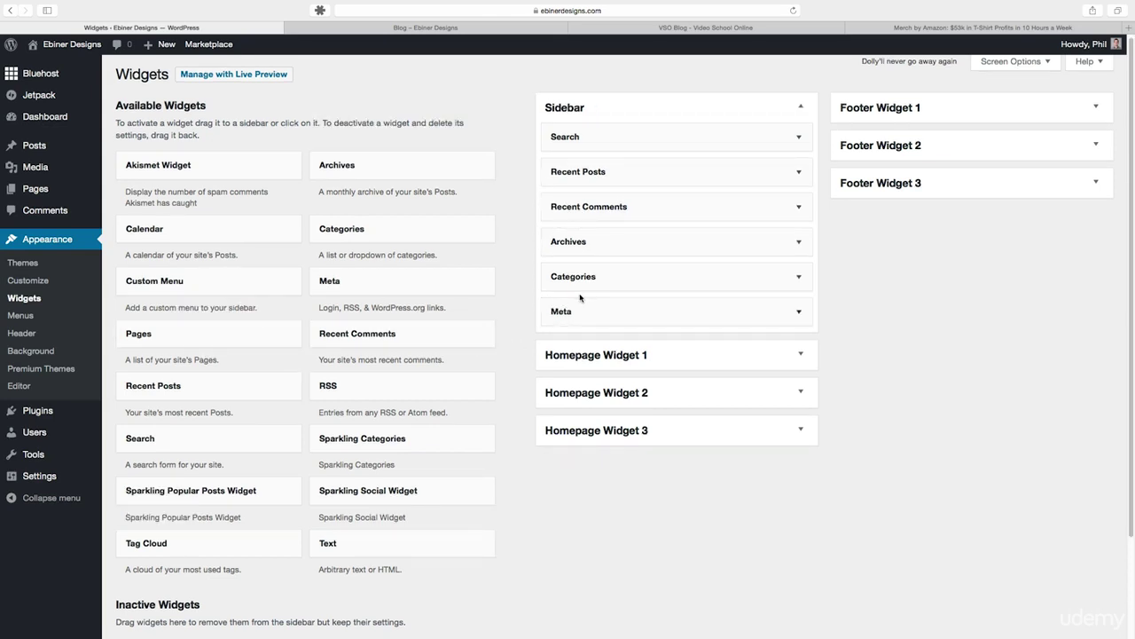
click(798, 313)
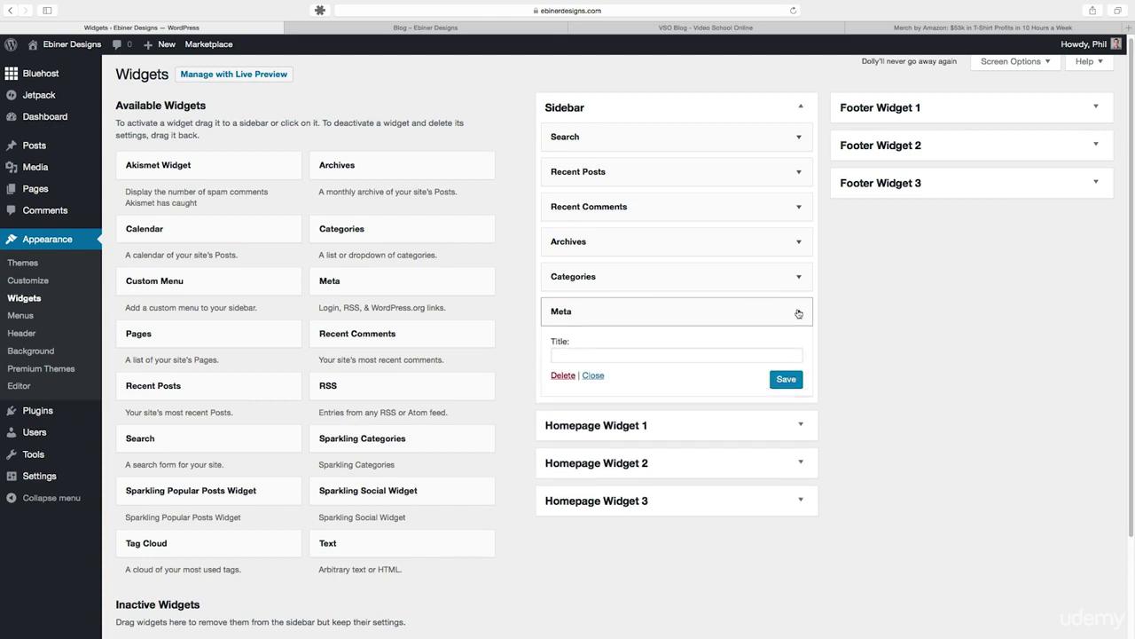
click(559, 376)
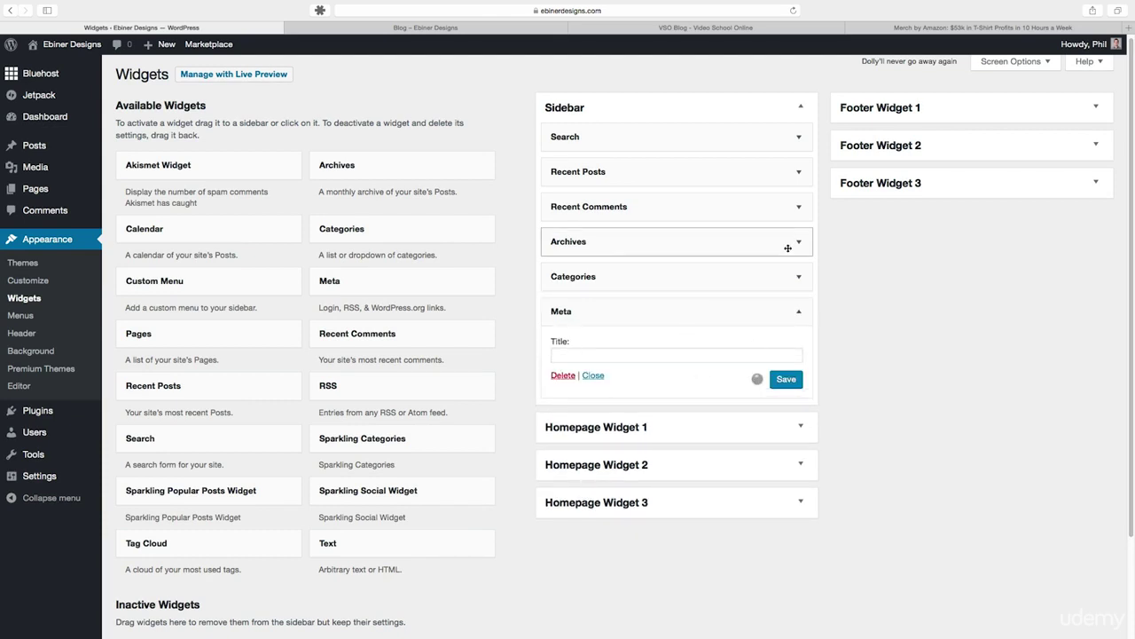
click(796, 277)
click(565, 386)
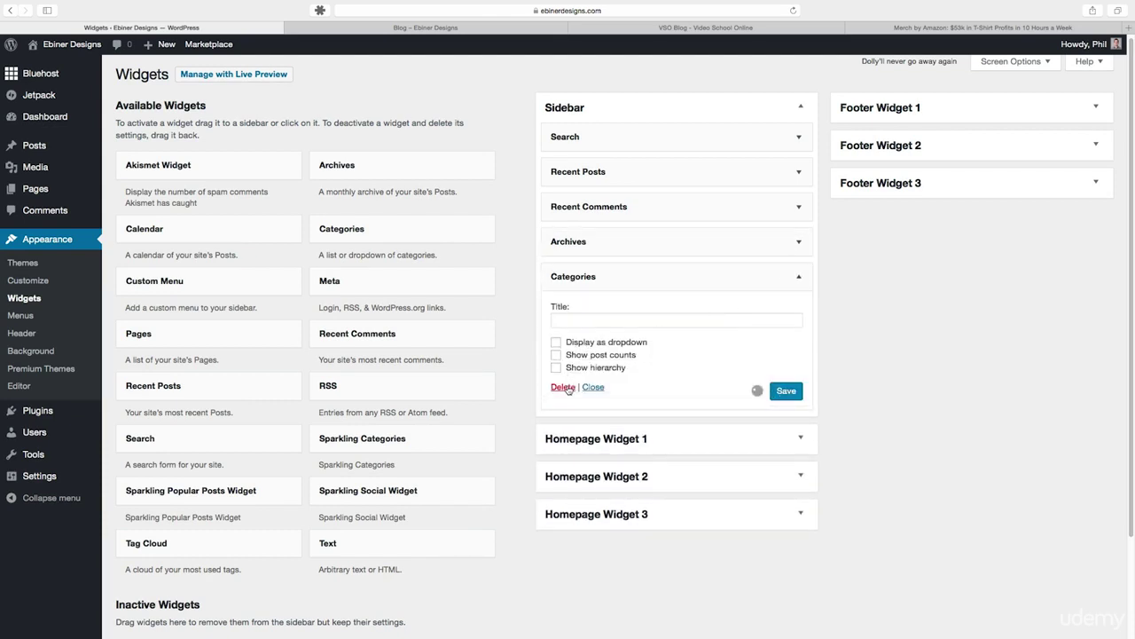
Delete the Archives and Recent Comments widgets from the Sidebar area
click(798, 244)
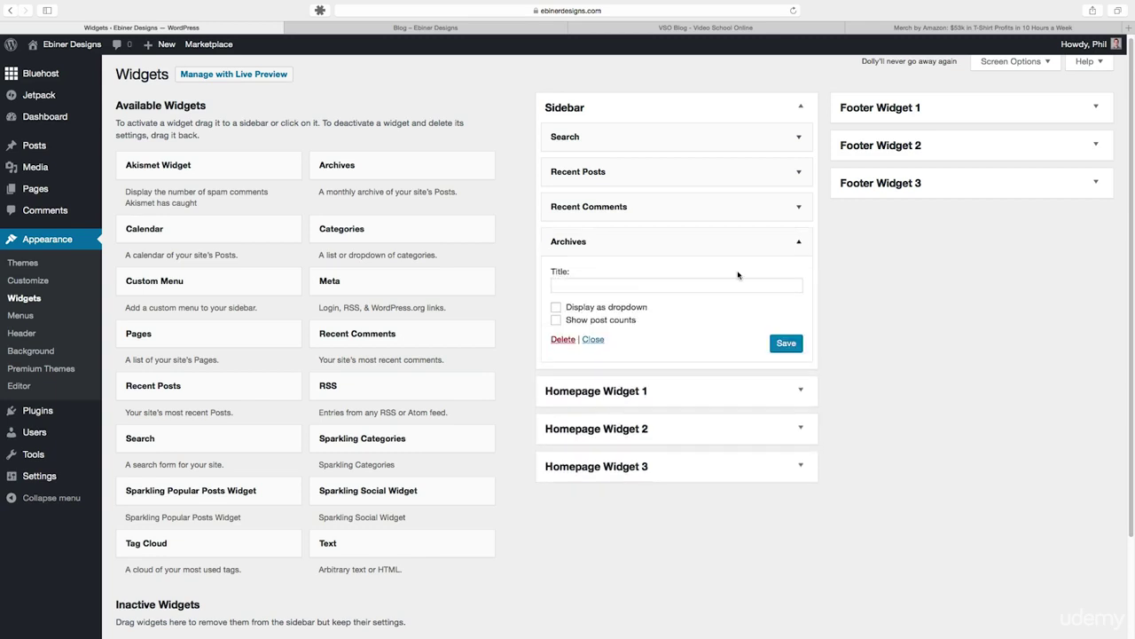
click(562, 340)
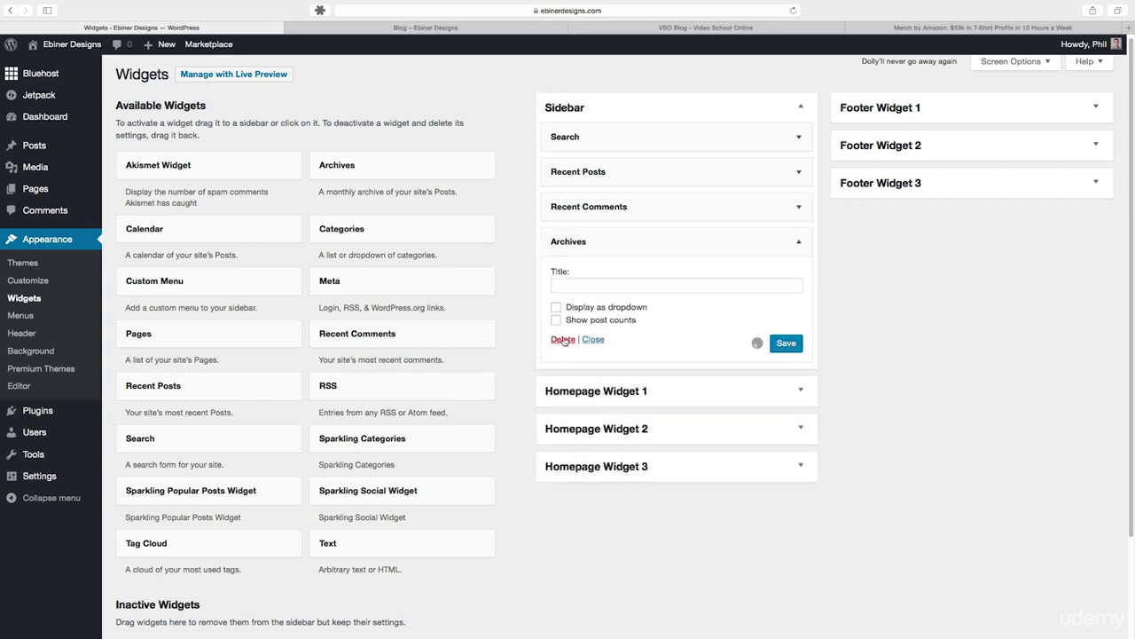
click(800, 207)
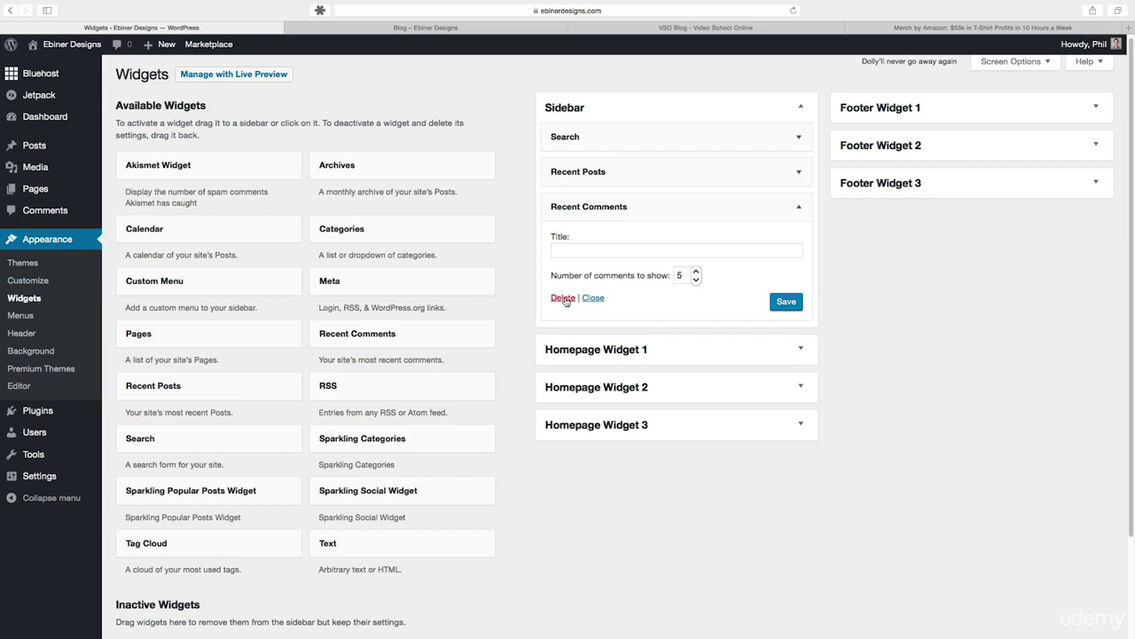
click(565, 298)
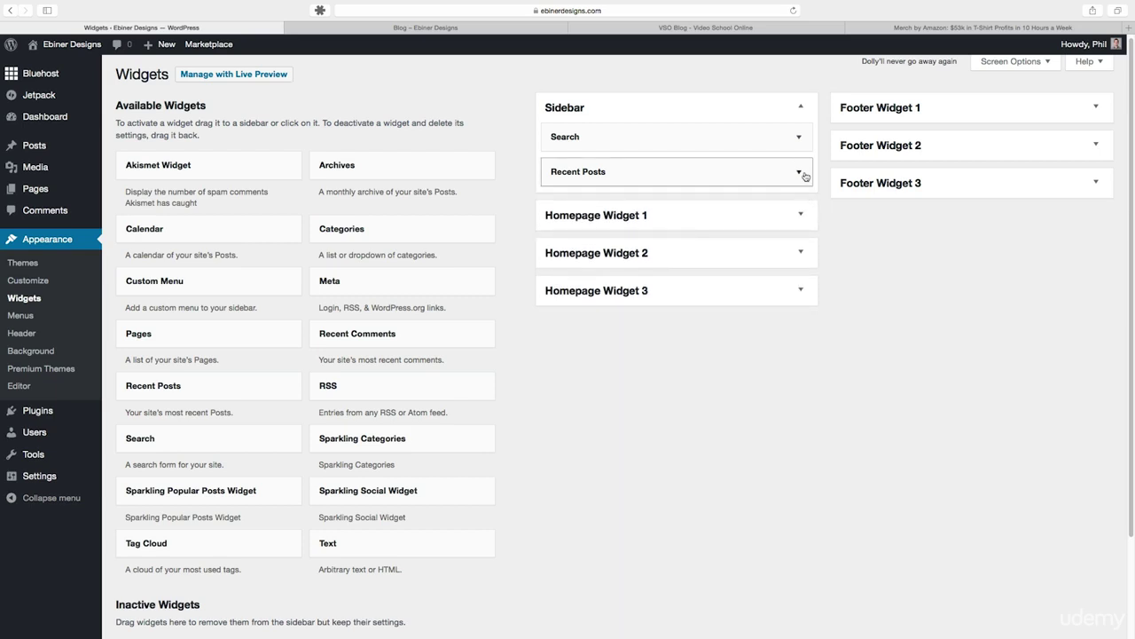
Look briefly at the Recent Posts widget's settings and check the sidebar on the Ebiner Designs blog page
click(799, 174)
click(801, 174)
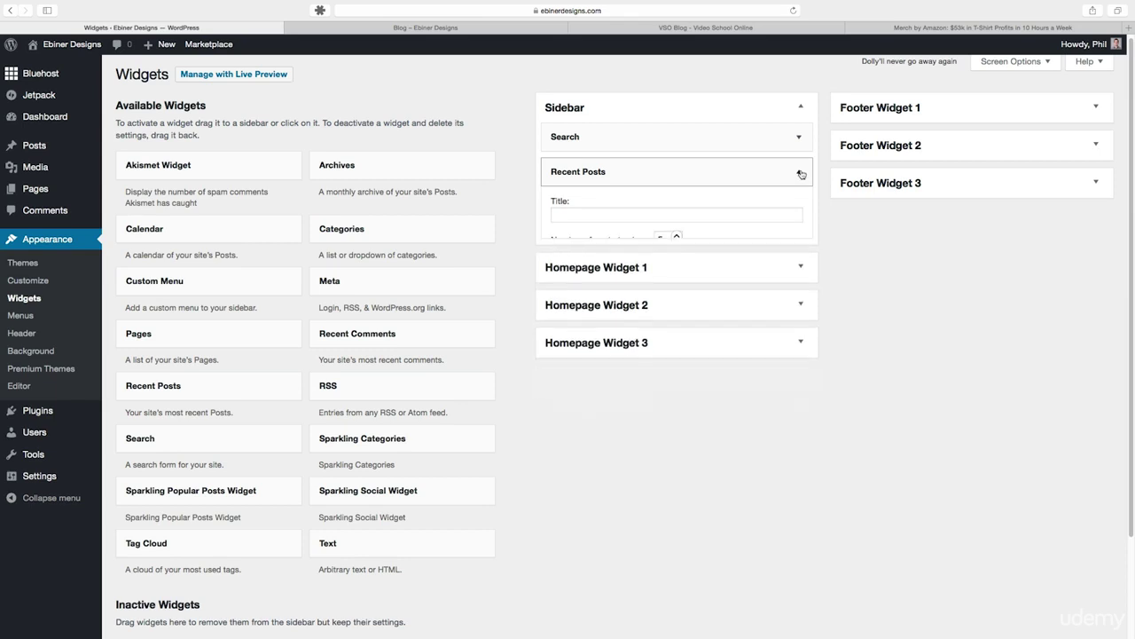
click(488, 30)
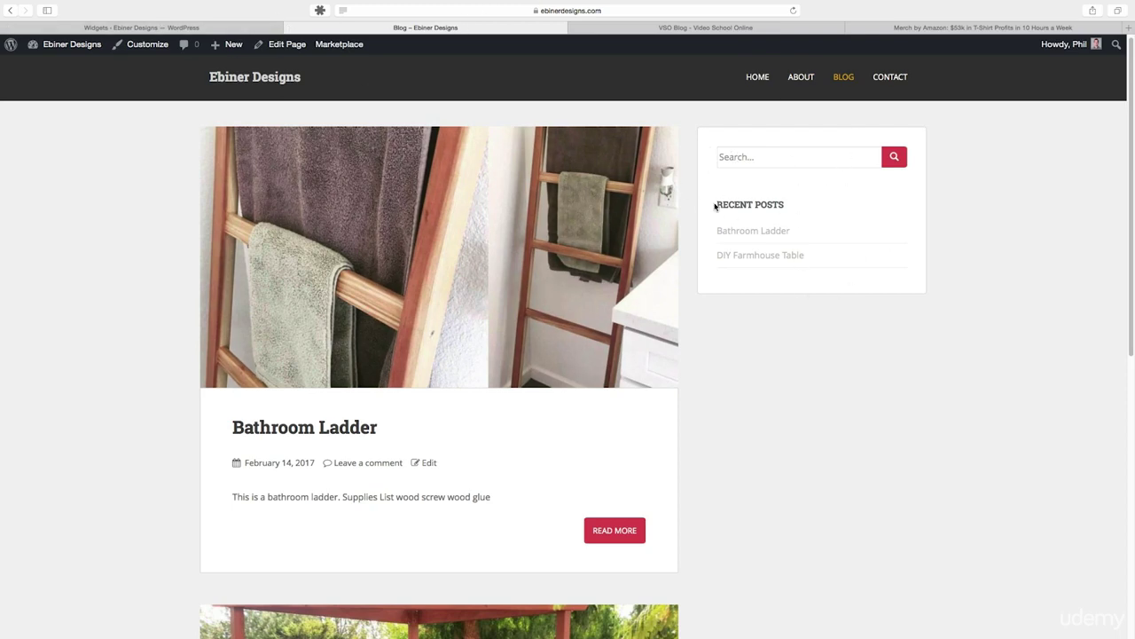
Title the sidebar's Recent Posts widget "Latest Articles", save it, and refresh the Ebiner Designs blog page to check the sidebar
click(259, 28)
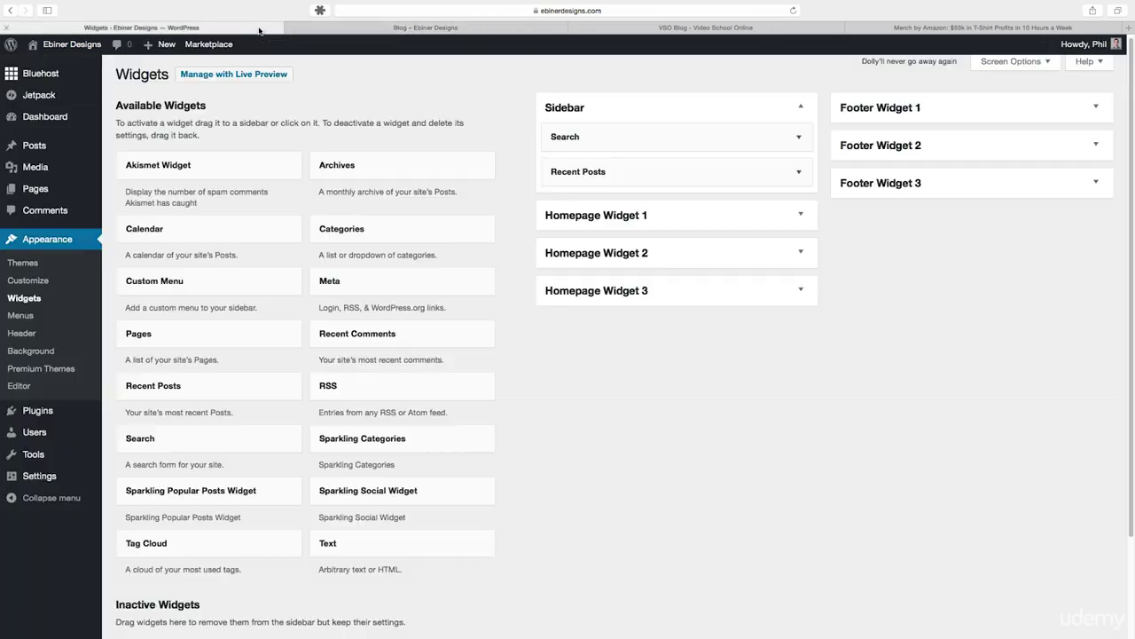
click(800, 172)
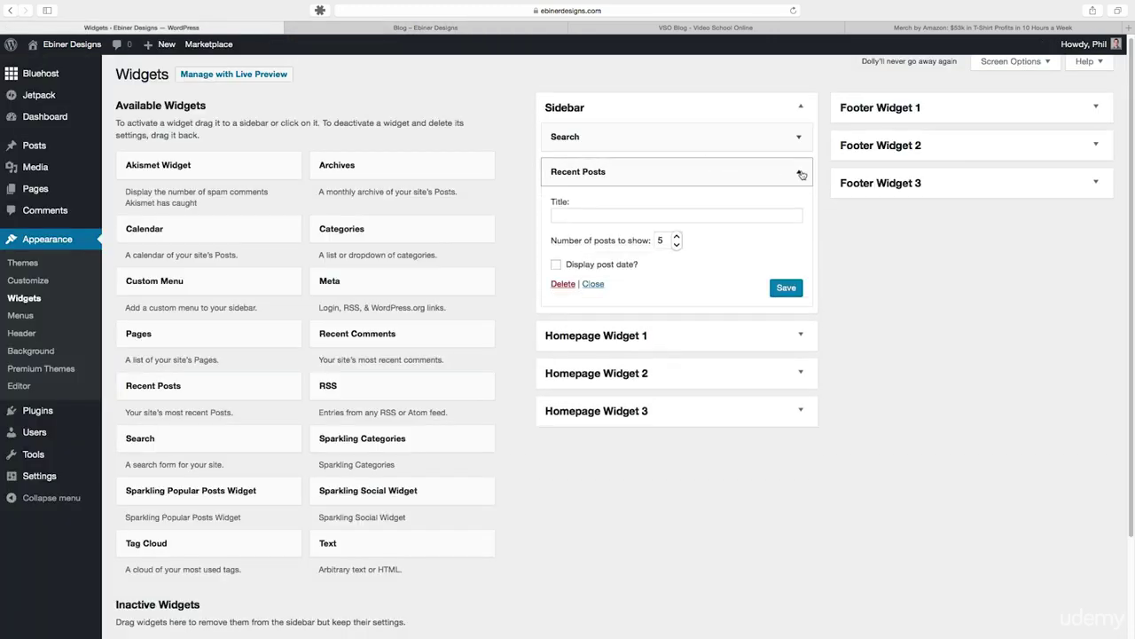
click(563, 214)
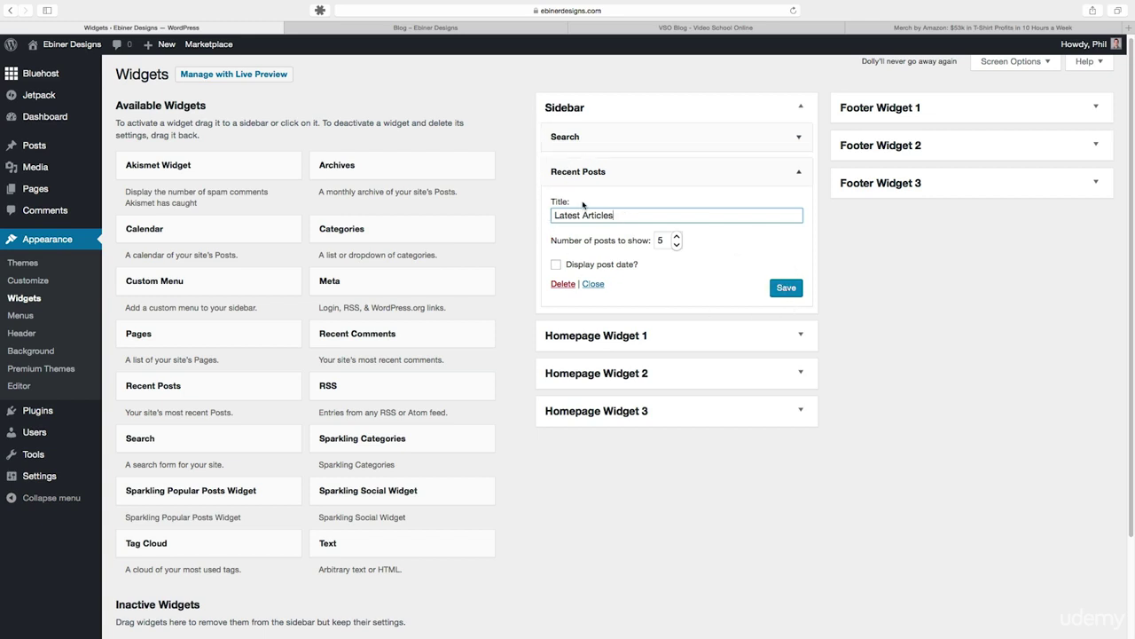
click(787, 287)
click(467, 29)
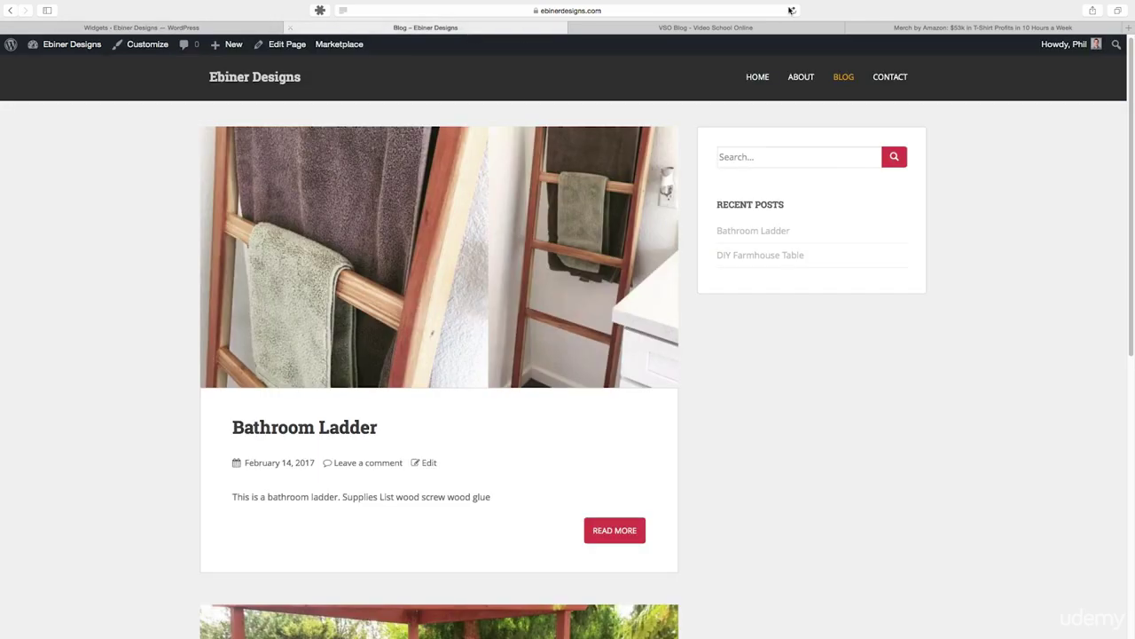
click(793, 11)
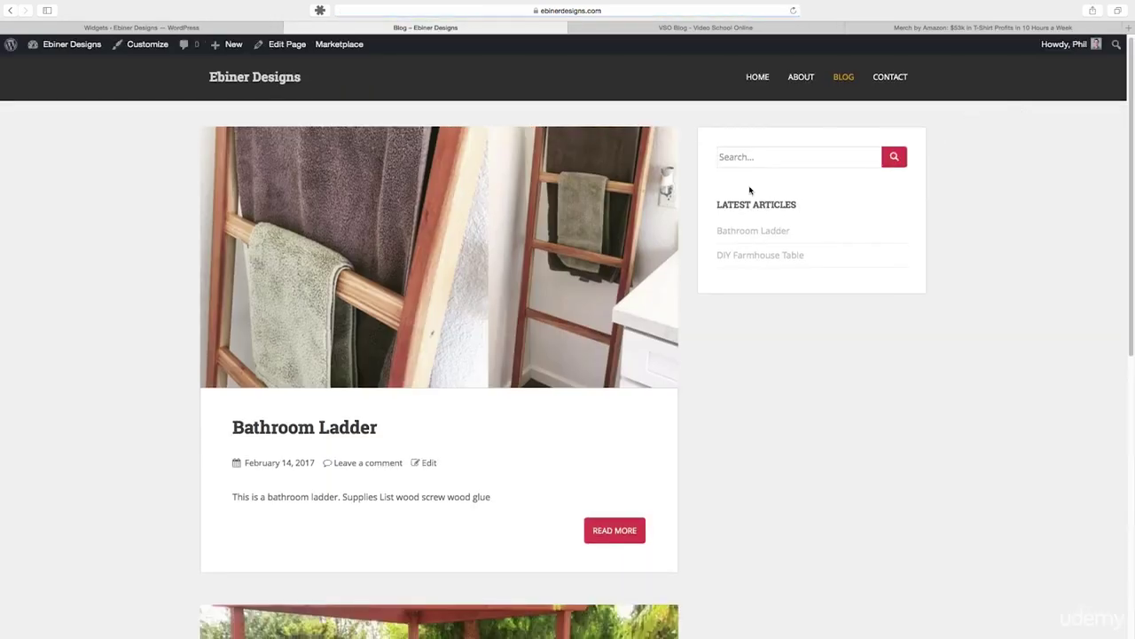
Add a Text widget below Recent Posts in the Sidebar, titled "About" with the content "I'm a DIY woodworker...", and save it
click(252, 26)
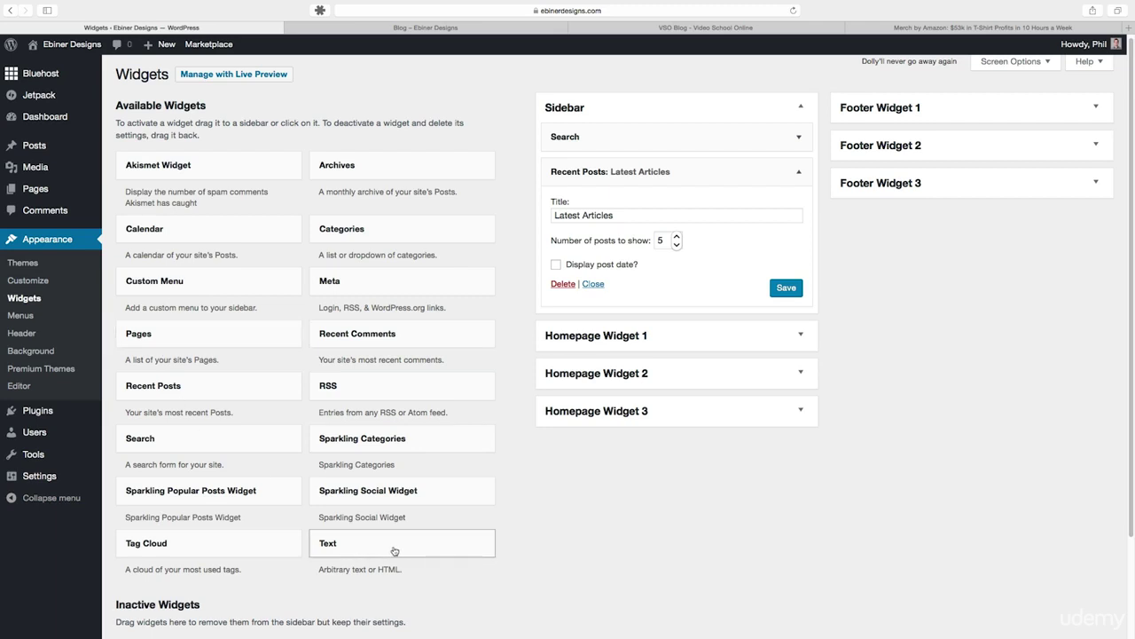
drag(352, 555, 603, 322)
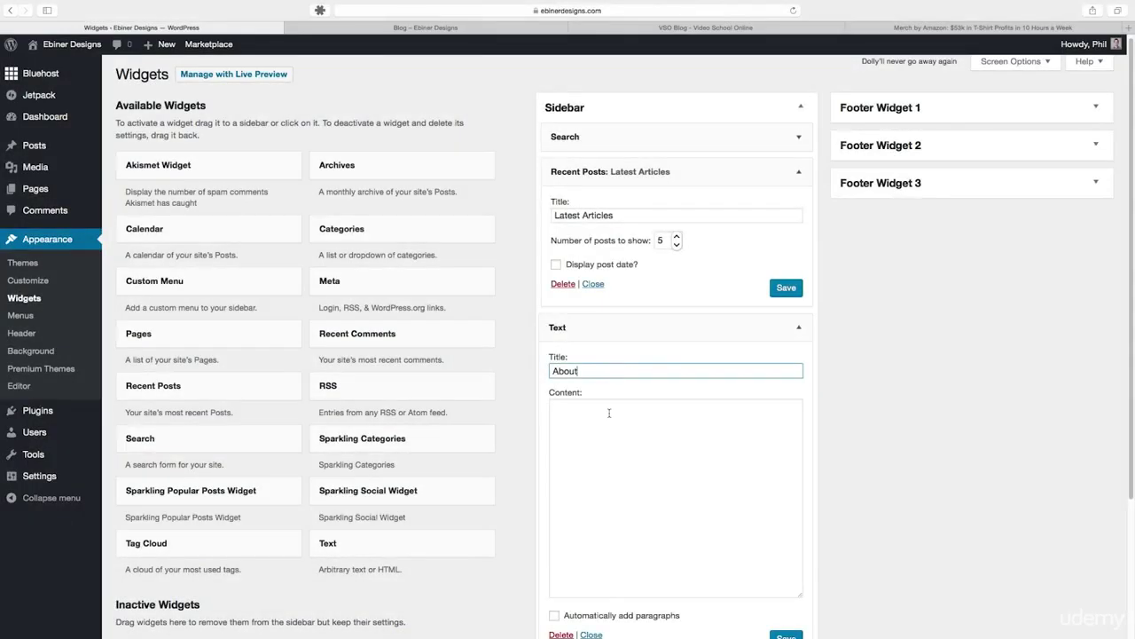
click(616, 415)
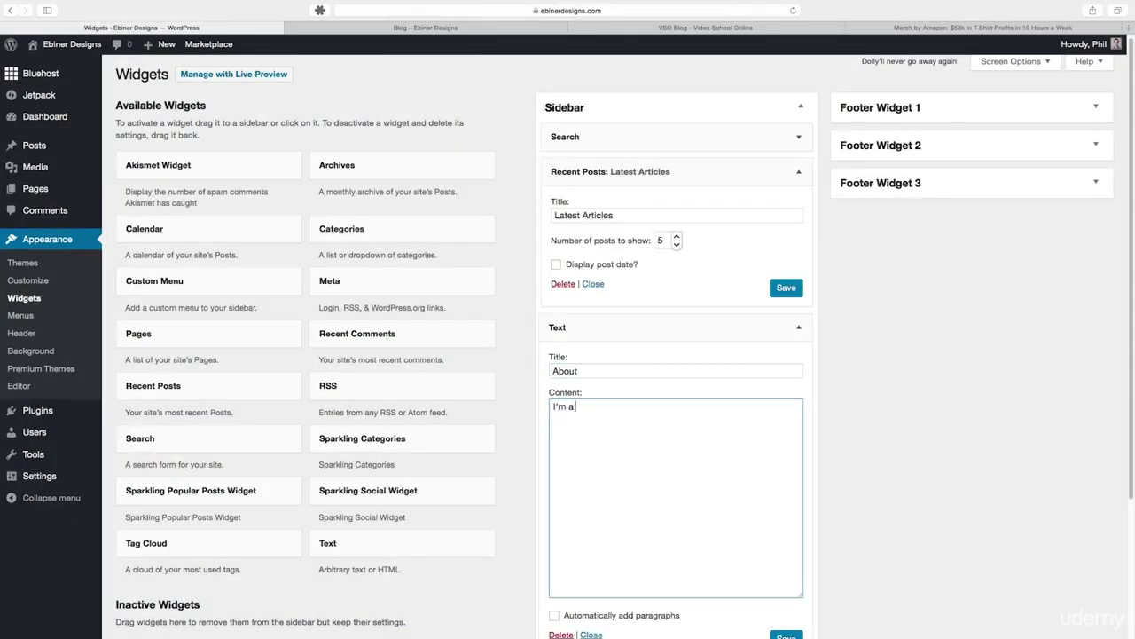
text(I'm a DIY woodworker...)
scroll(700, 399, down, 1)
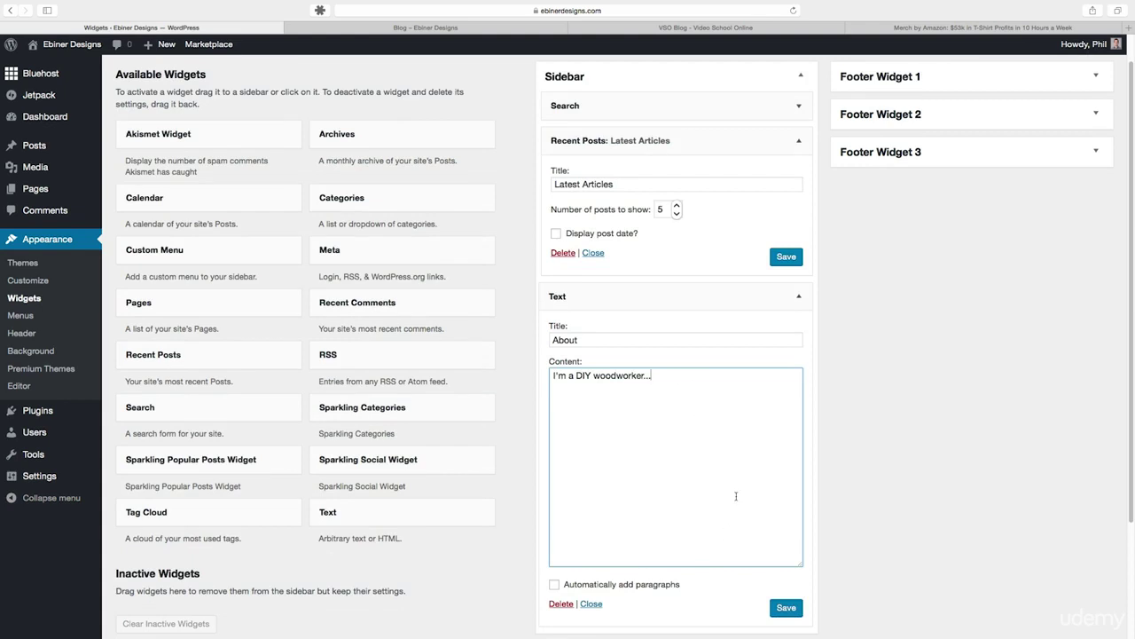
click(786, 608)
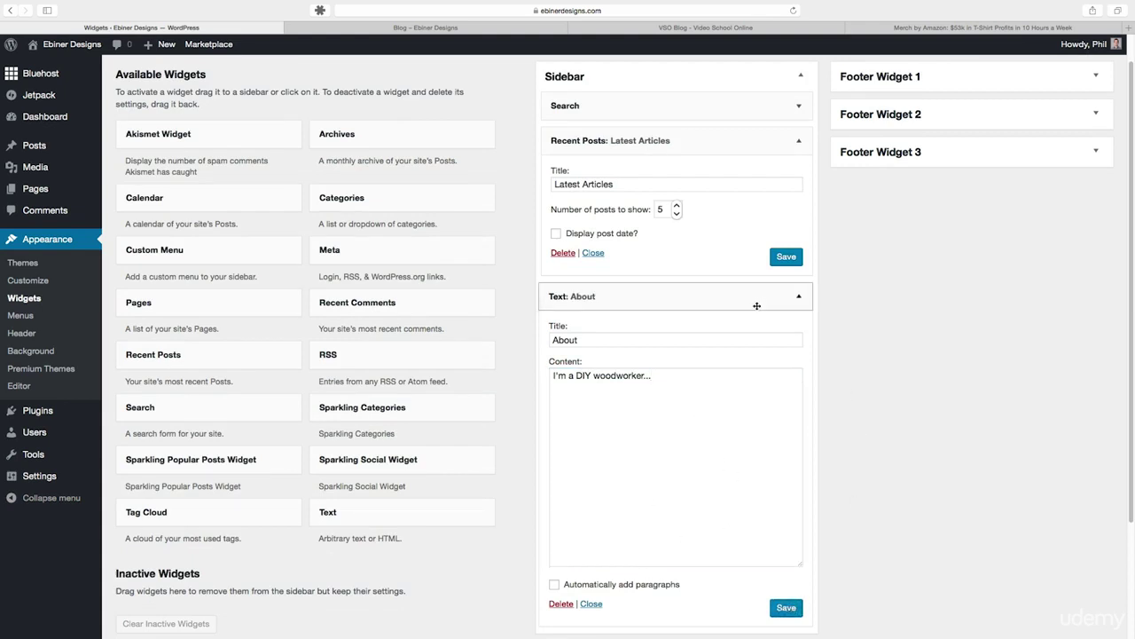
Collapse the About text widget, move it between Search and Recent Posts, and refresh the blog page to check the order
click(801, 297)
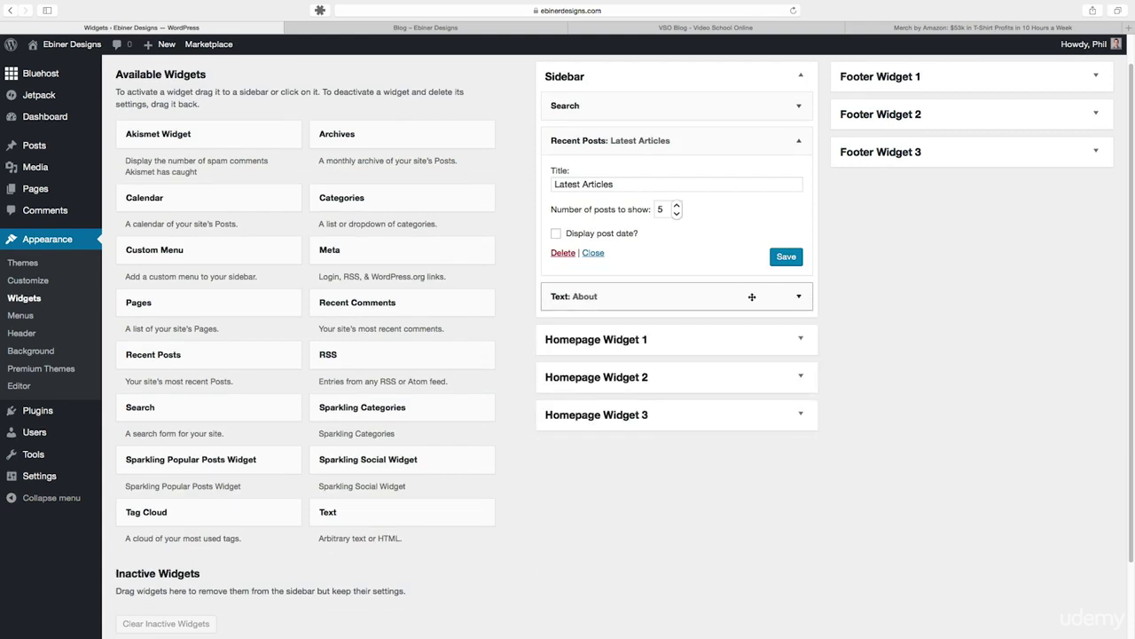
drag(752, 297, 747, 146)
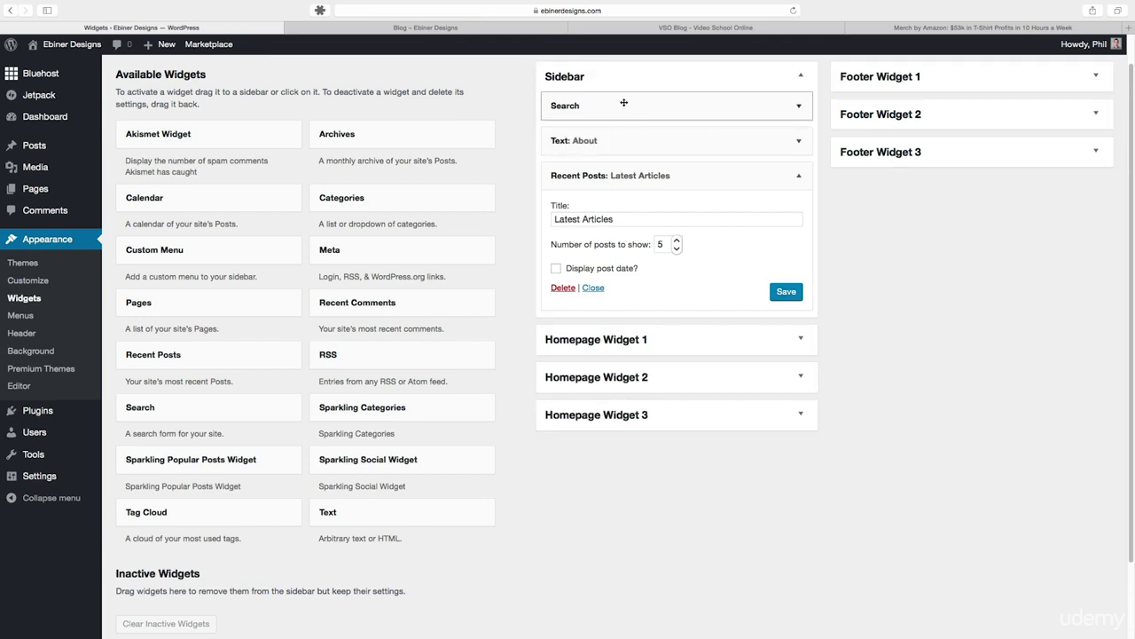
click(425, 27)
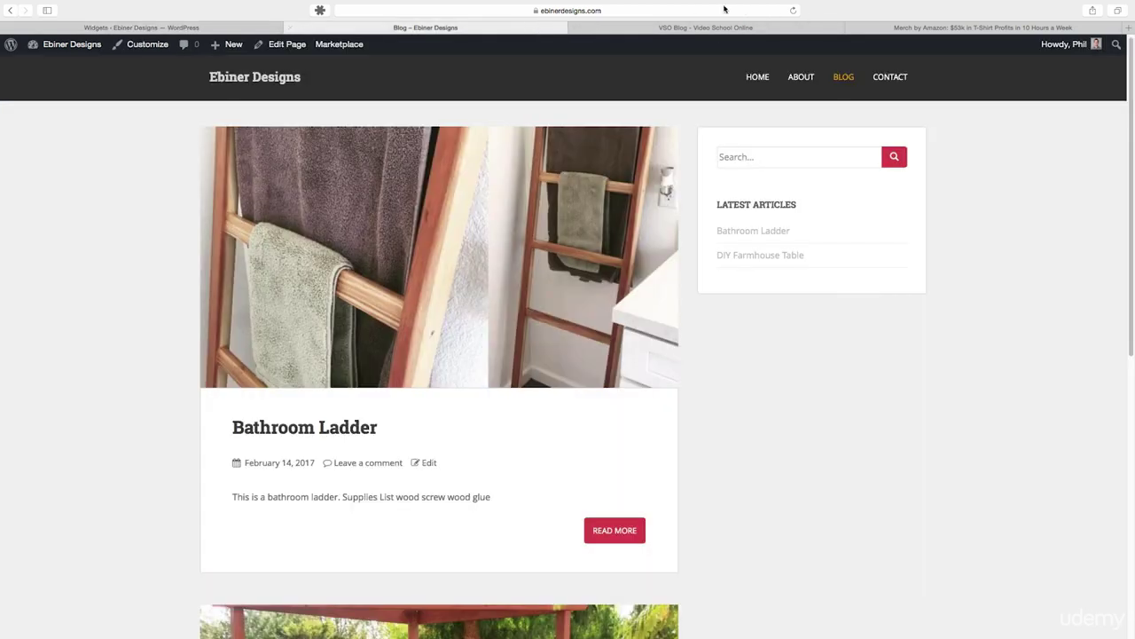
click(793, 11)
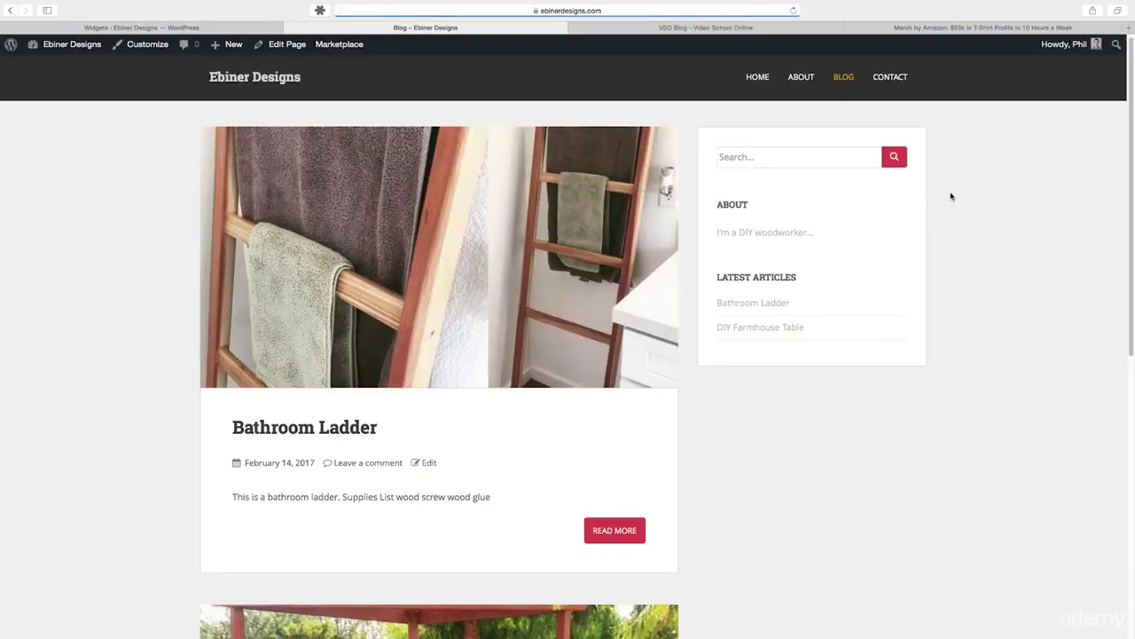
Add another empty Text widget below Recent Posts in the Sidebar and look through the Video School Online blog's sidebar
click(236, 30)
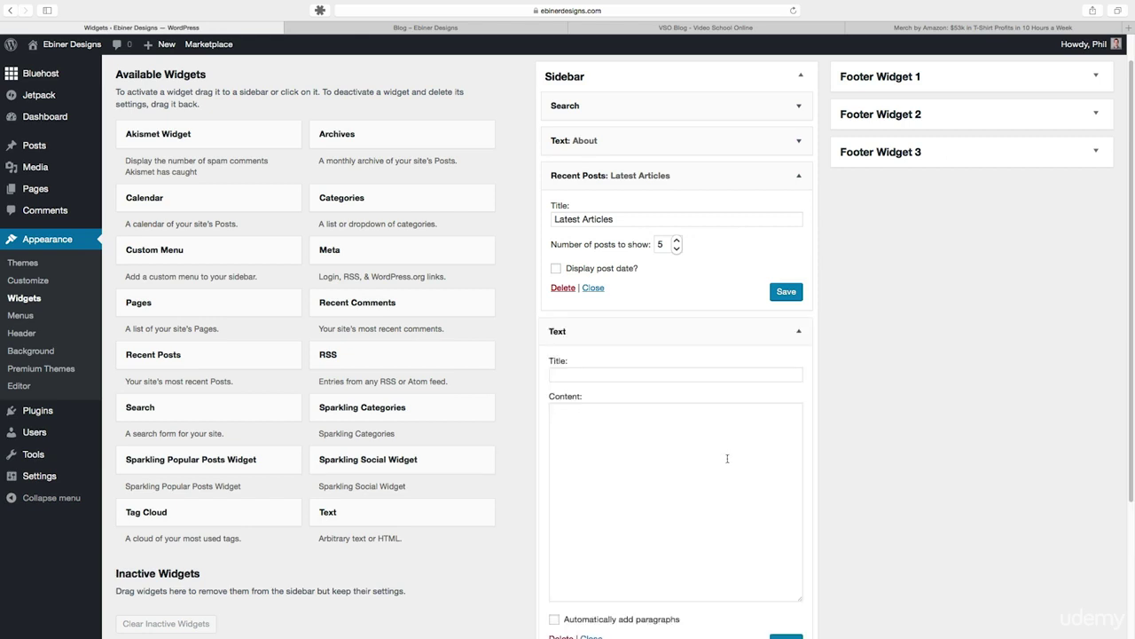
click(606, 432)
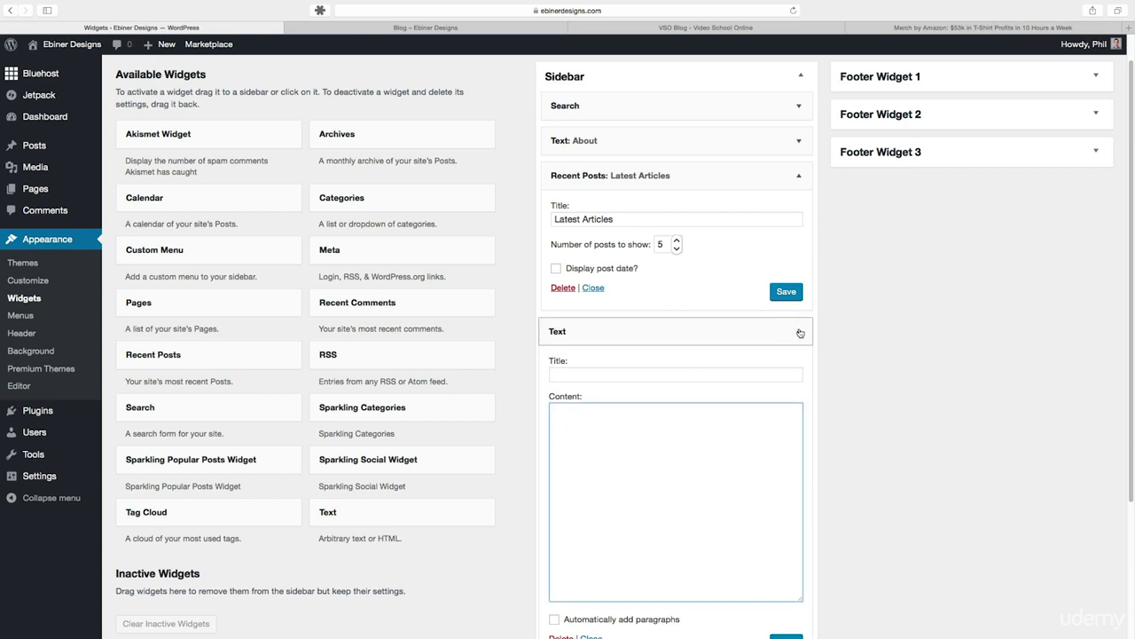
click(682, 29)
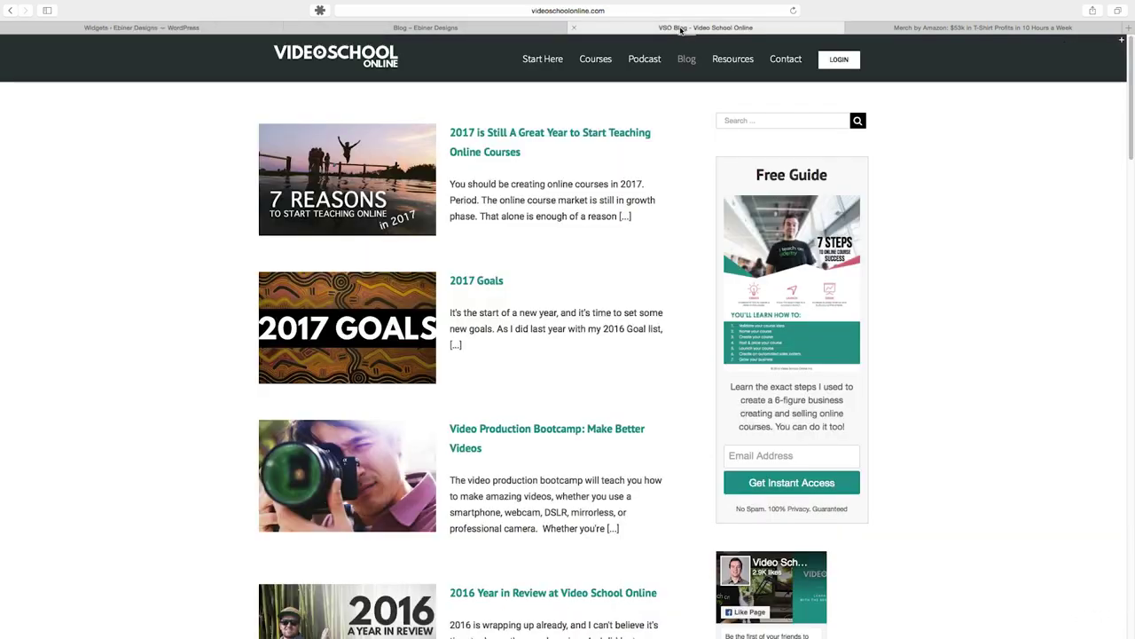
scroll(917, 453, down, 5)
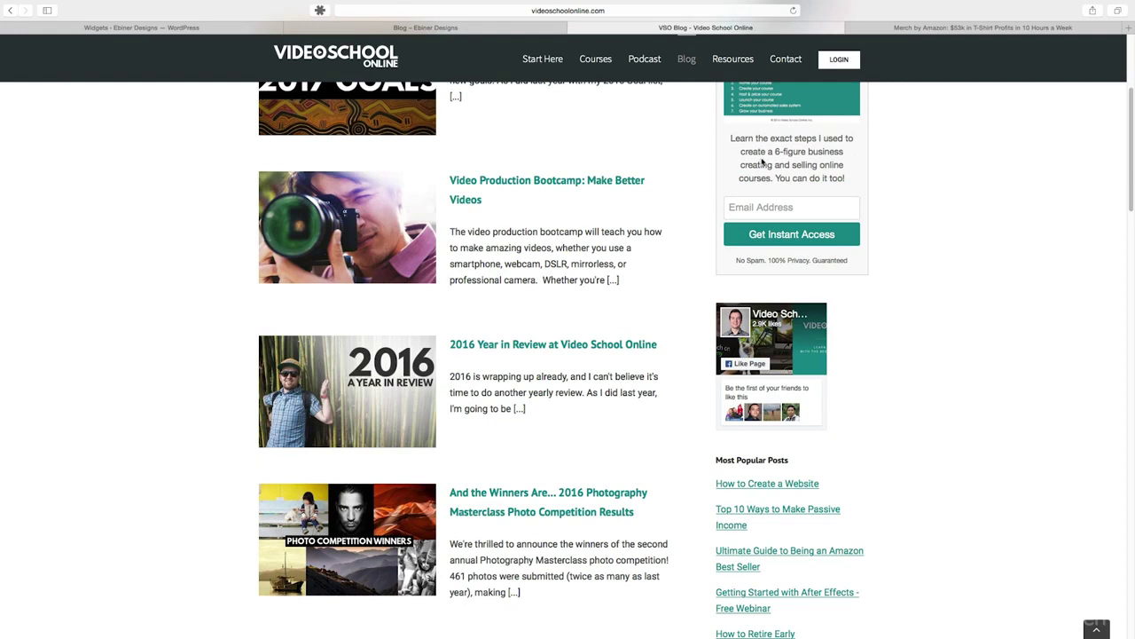